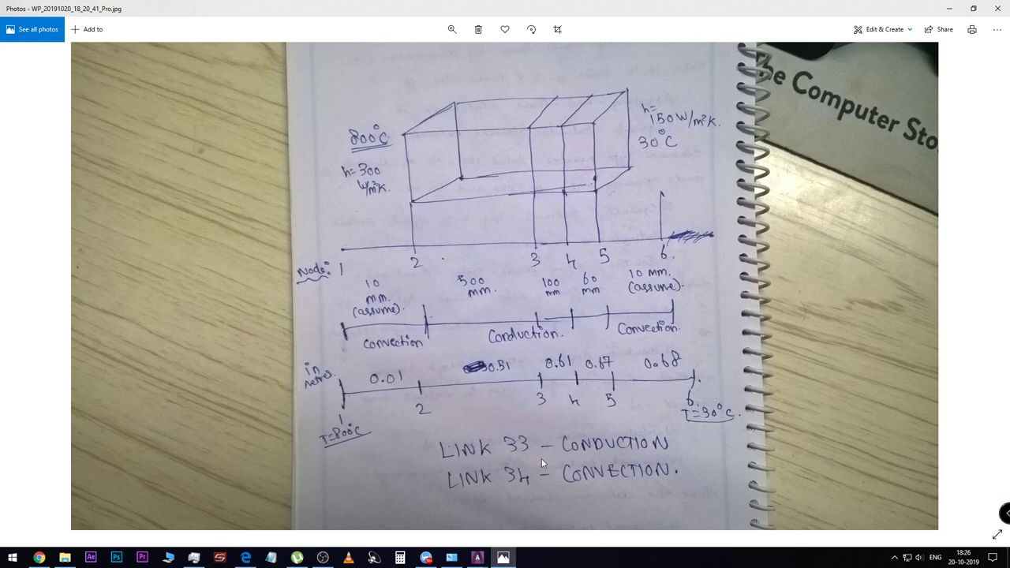
Leave the hand-drawn wall sketch in Photos and bring the ANSYS window to the front.
left_click(476, 557)
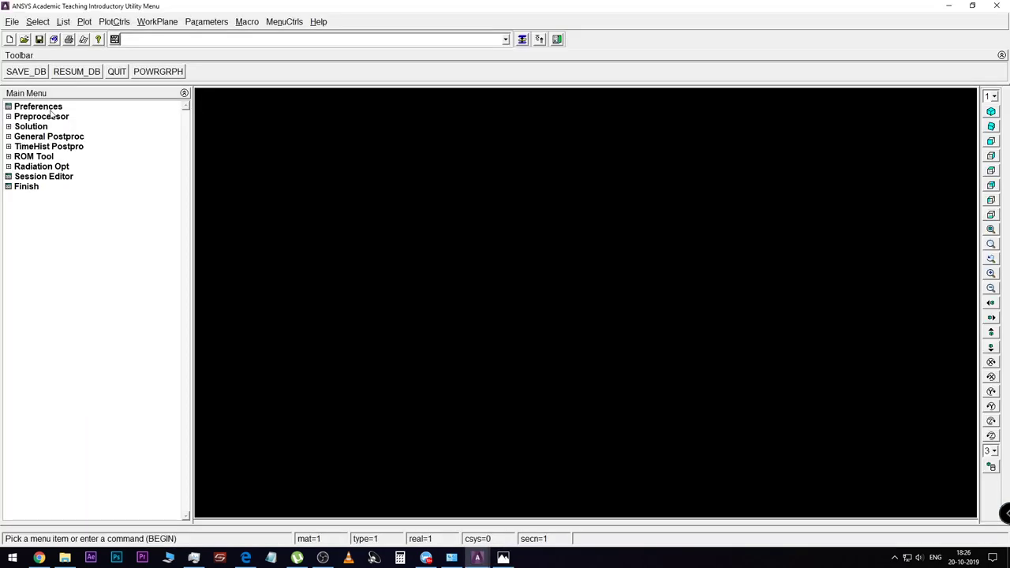
Restrict the ANSYS preferences to Thermal analysis only.
left_click(50, 109)
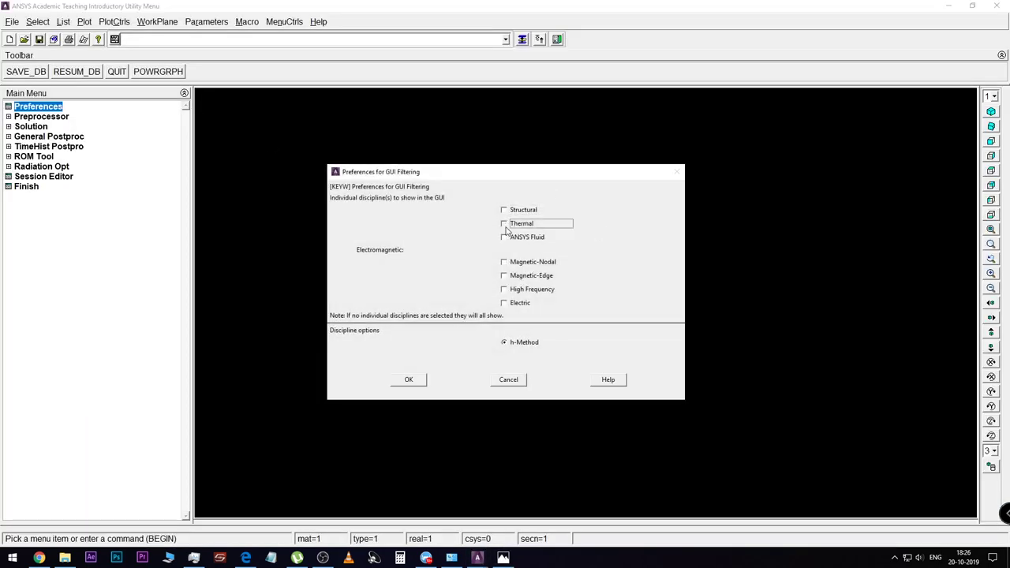
left_click(505, 225)
left_click(409, 380)
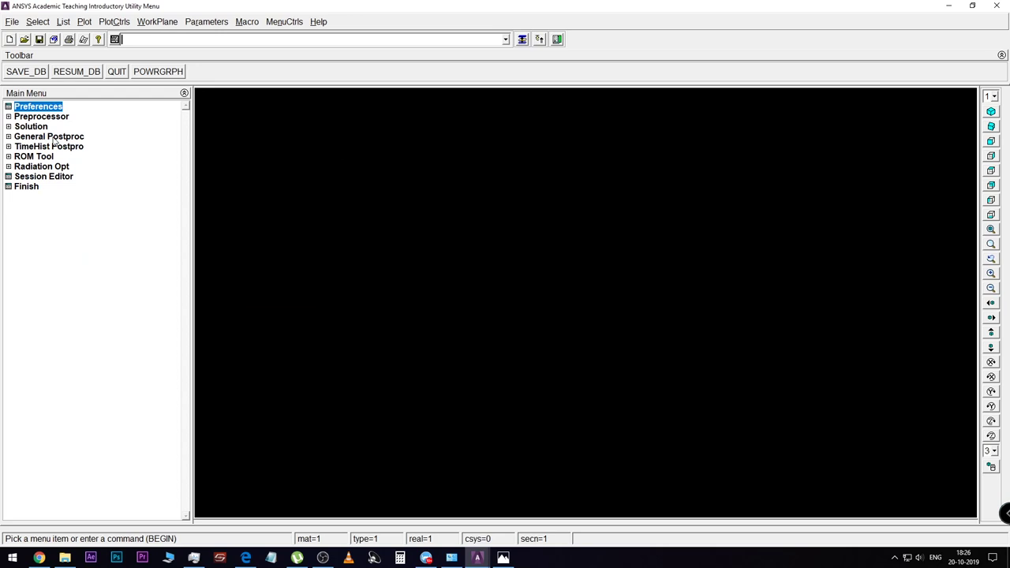
Add Link 3D conduction 33 (LINK33) as element type 1, checking the sketch for reference.
left_click(22, 118)
left_click(60, 128)
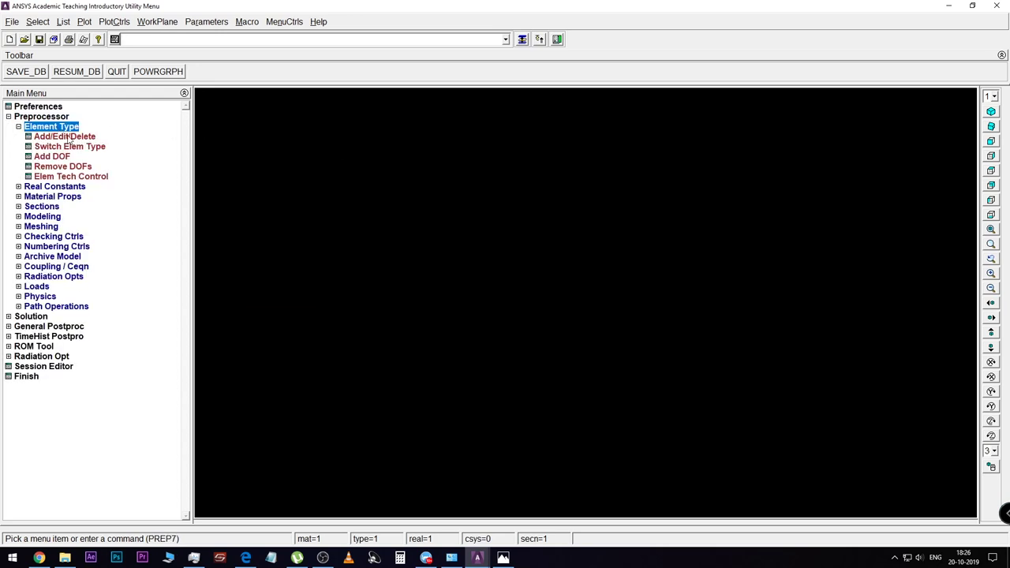
left_click(68, 138)
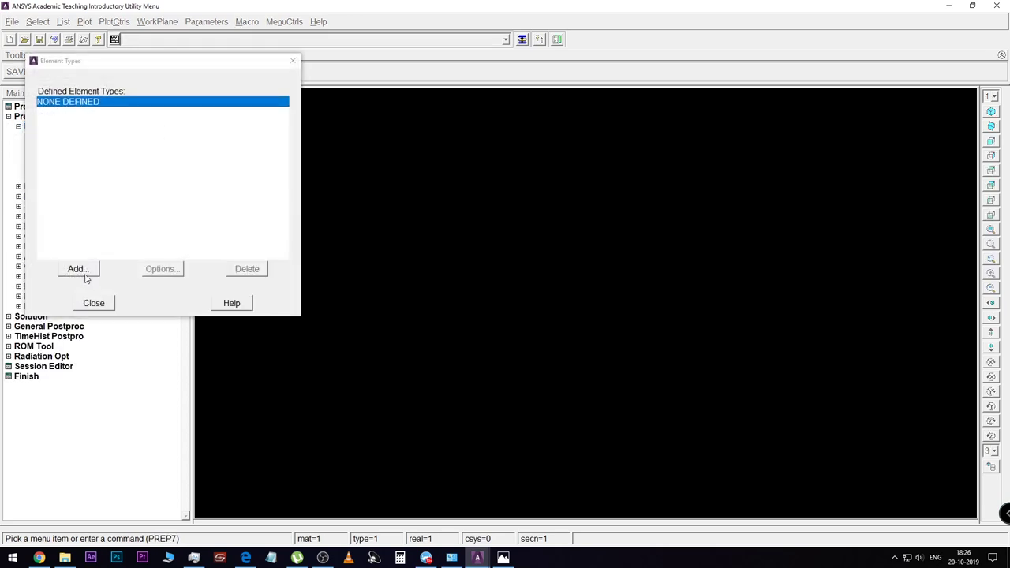
left_click(83, 272)
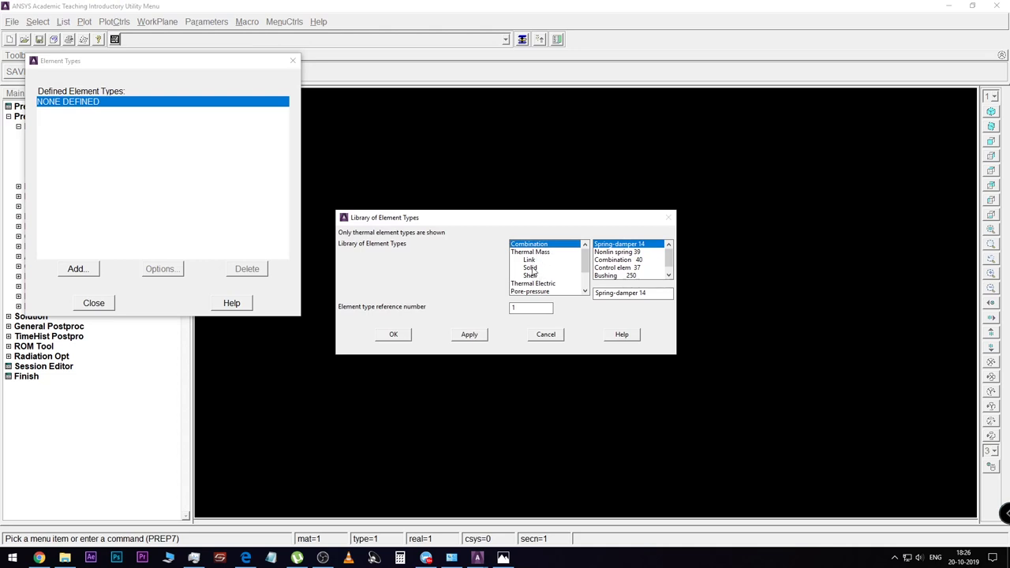
left_click(533, 269)
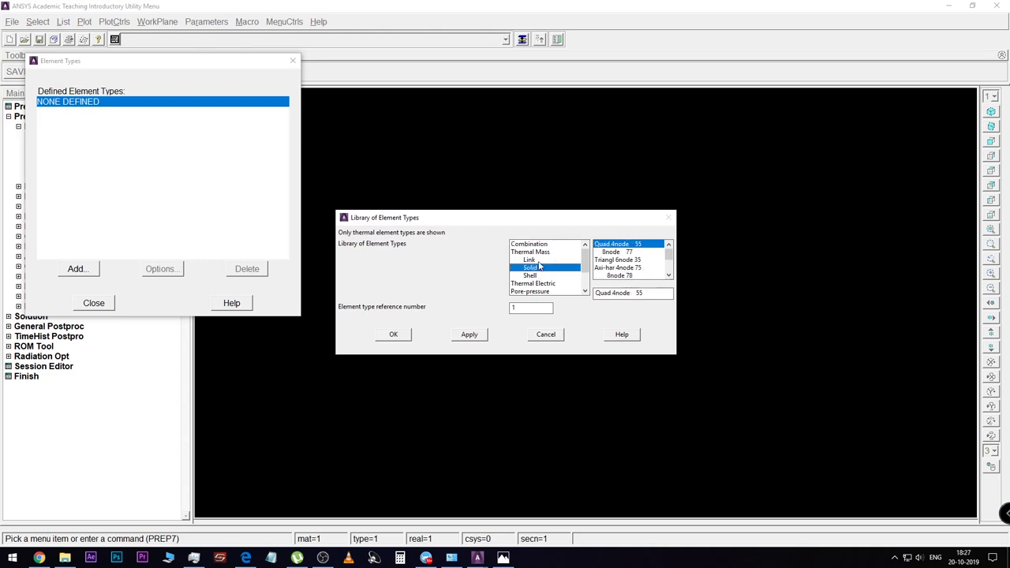
left_click(540, 261)
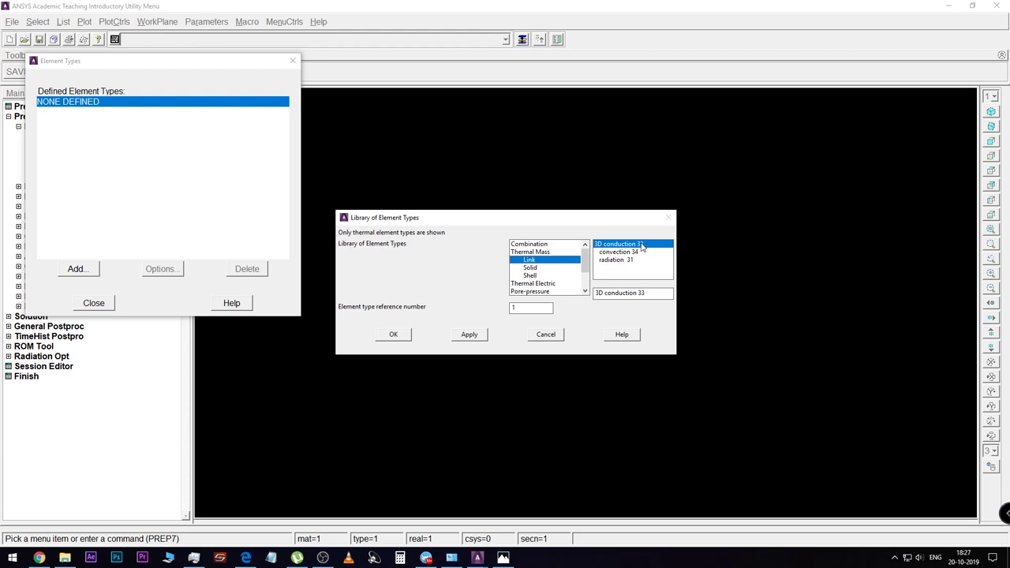
left_click(503, 558)
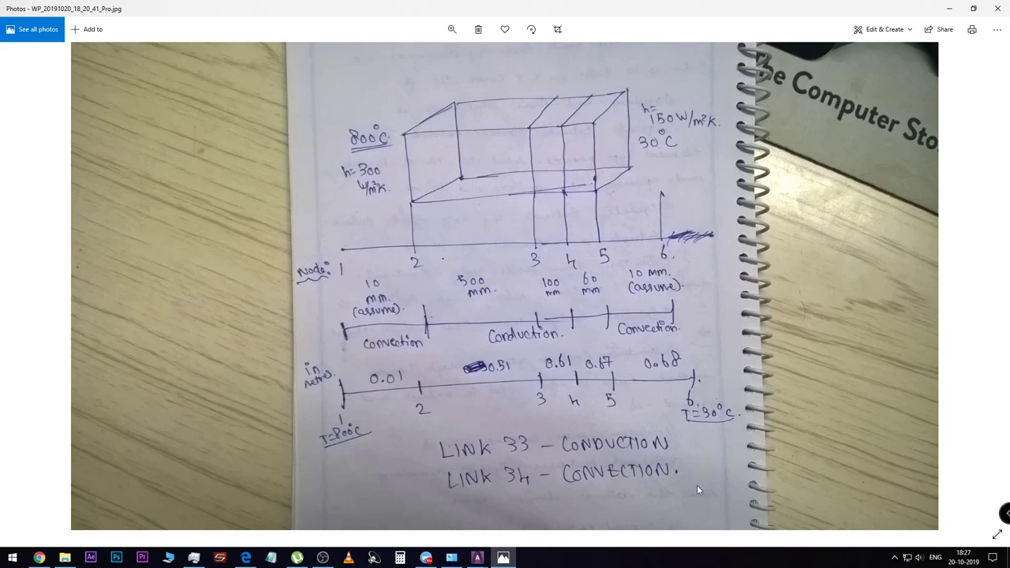
left_click(476, 557)
left_click(516, 520)
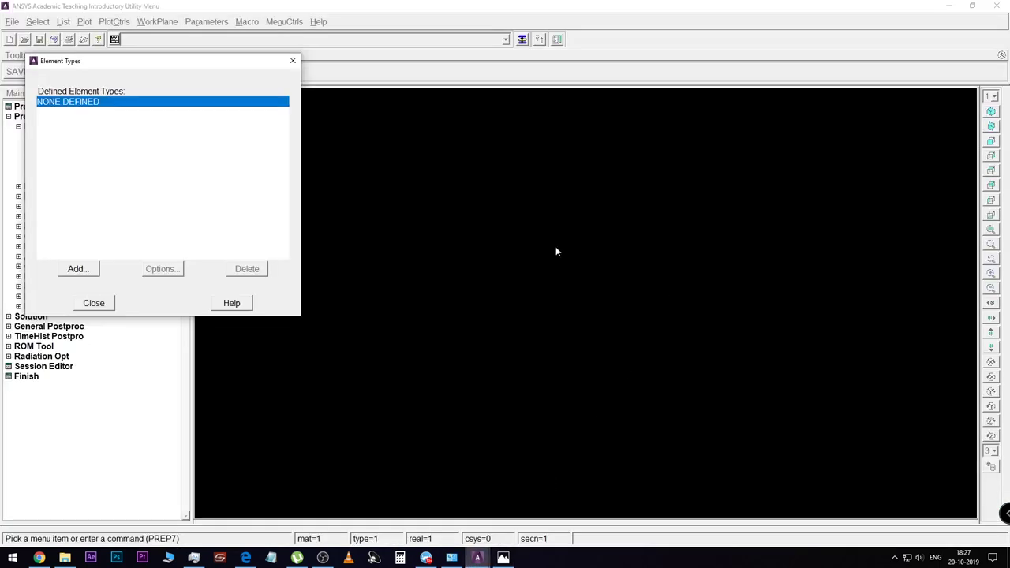
left_click(71, 269)
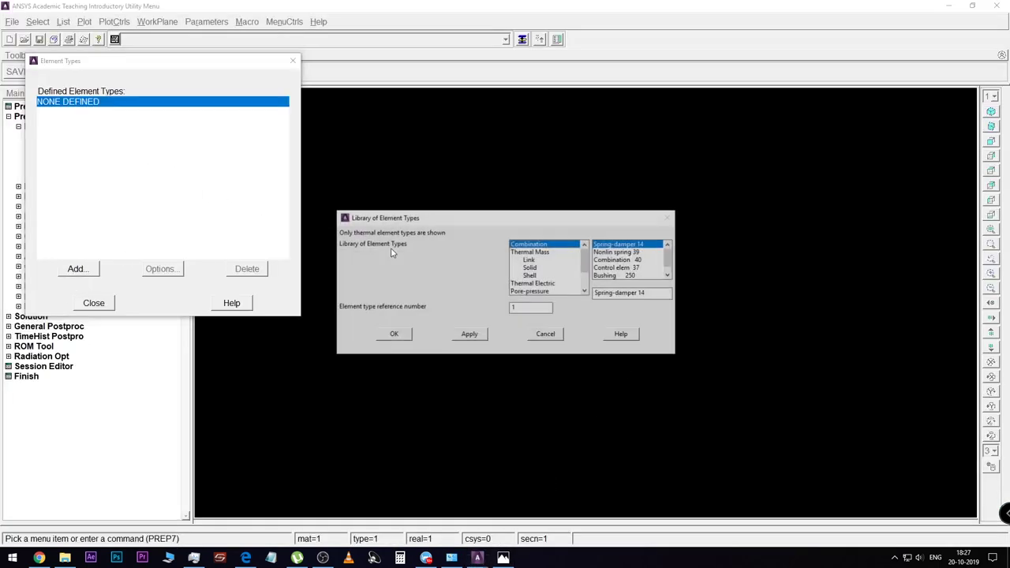
left_click(530, 268)
left_click(536, 253)
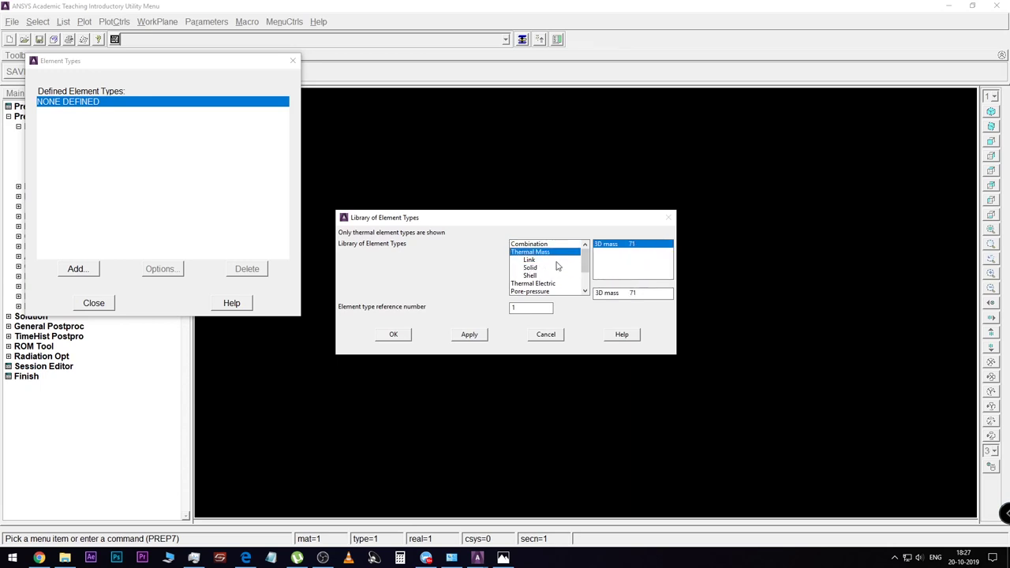
left_click(541, 268)
left_click(536, 260)
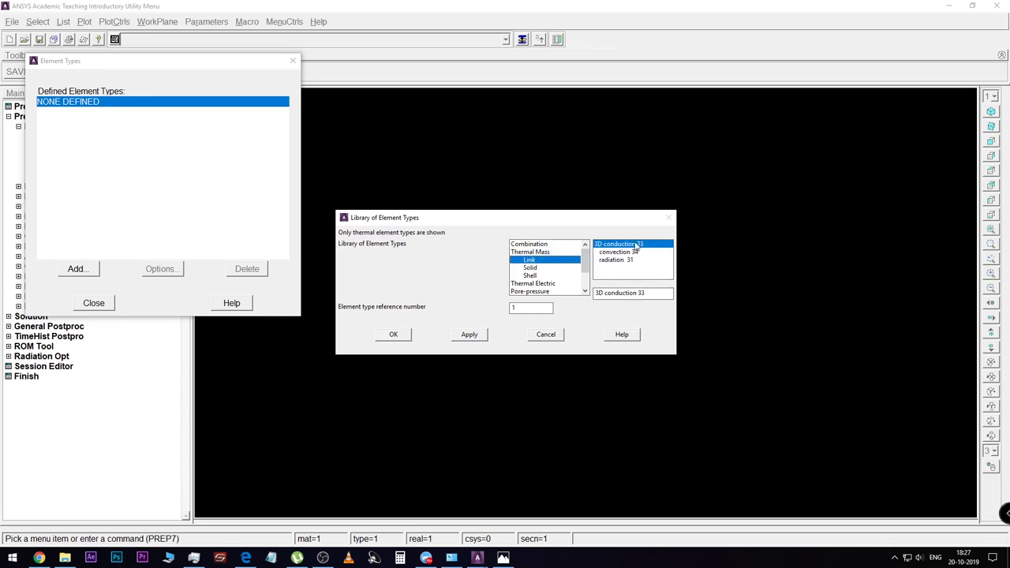
left_click(394, 334)
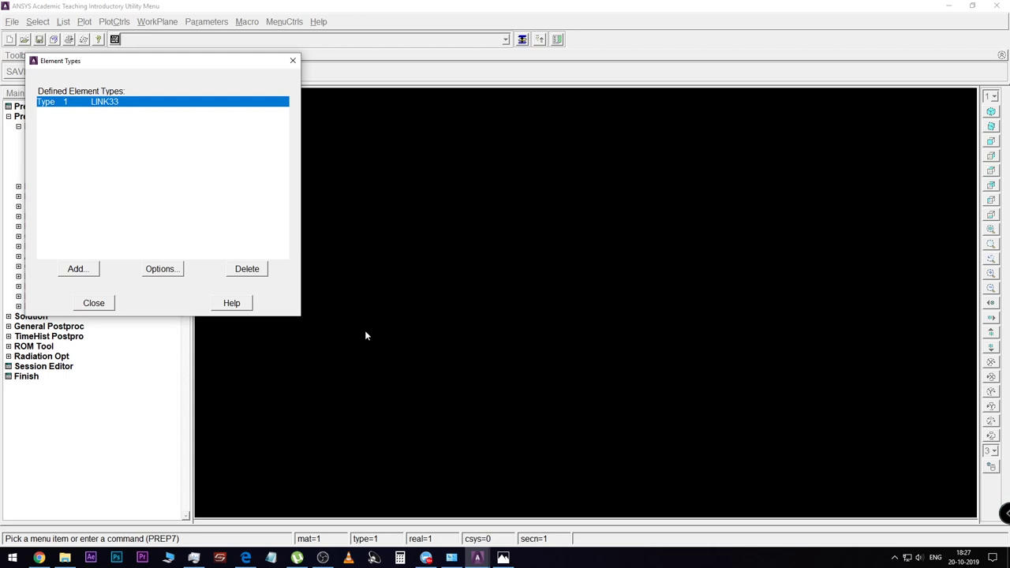
Add Link convection 34 (LINK34) as element type 2.
left_click(84, 270)
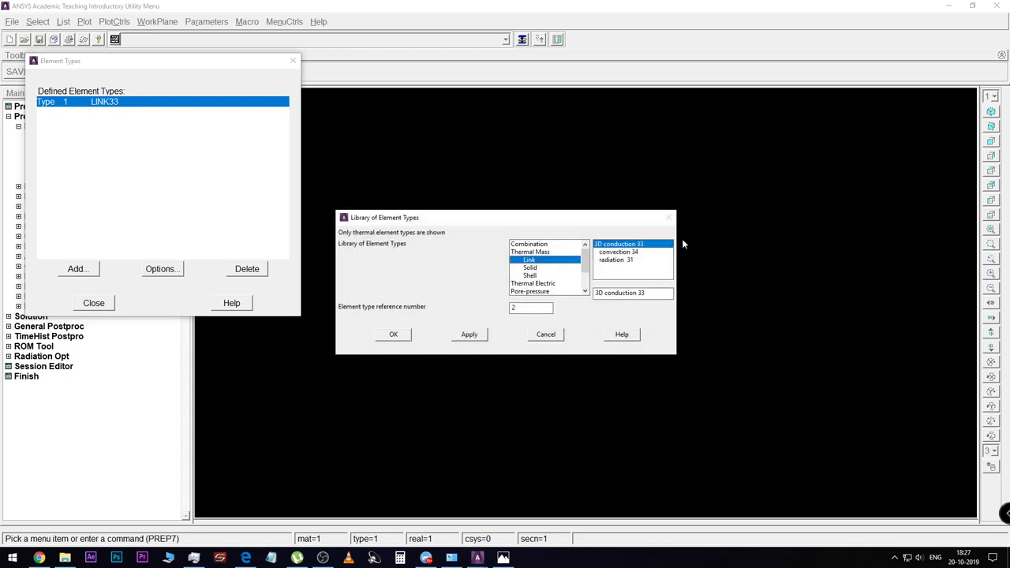
left_click(637, 252)
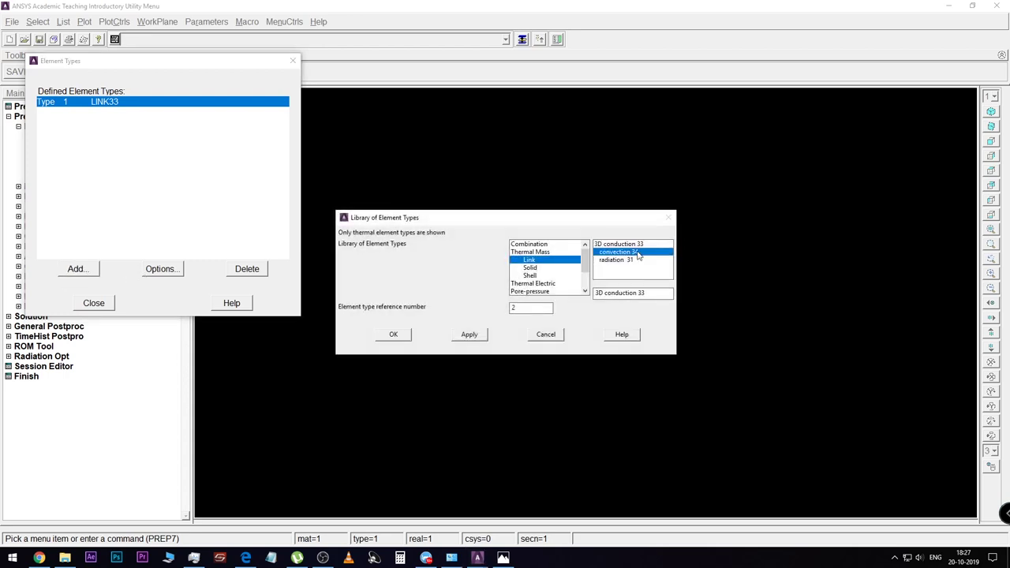
left_click(382, 339)
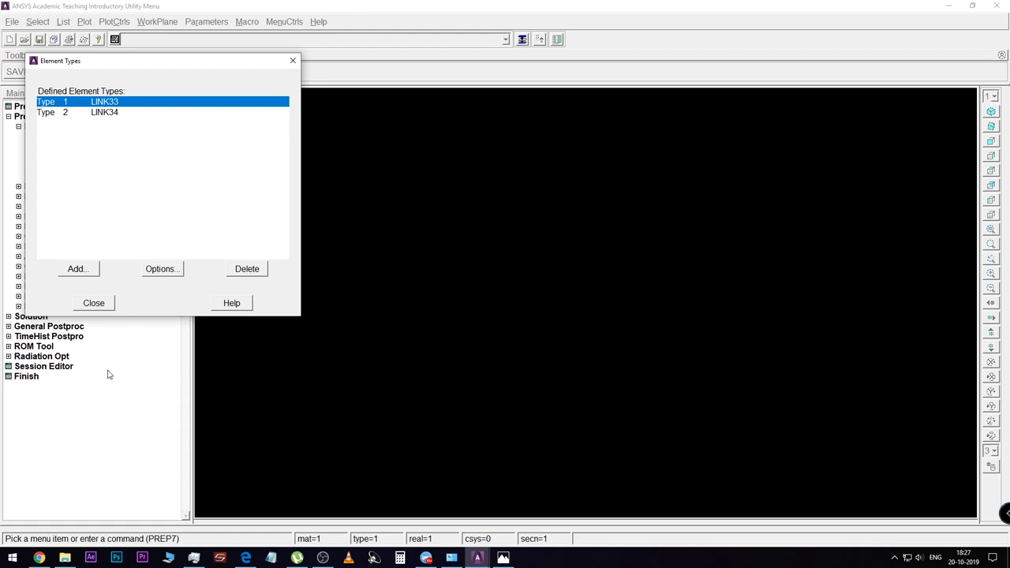
Define real constant set 1 for LINK33 with area 0.1.
left_click(100, 306)
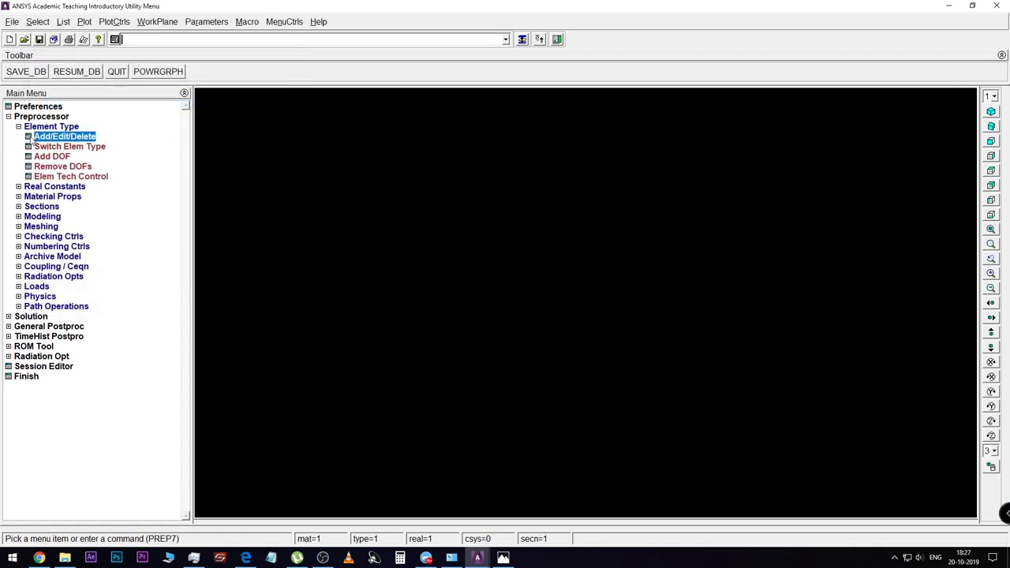
left_click(24, 128)
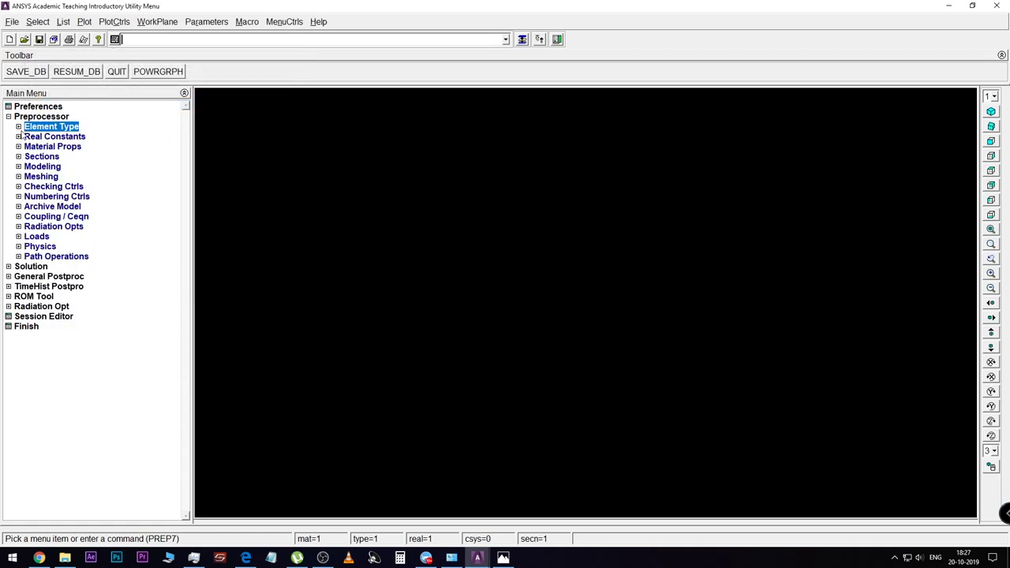
left_click(25, 137)
left_click(72, 148)
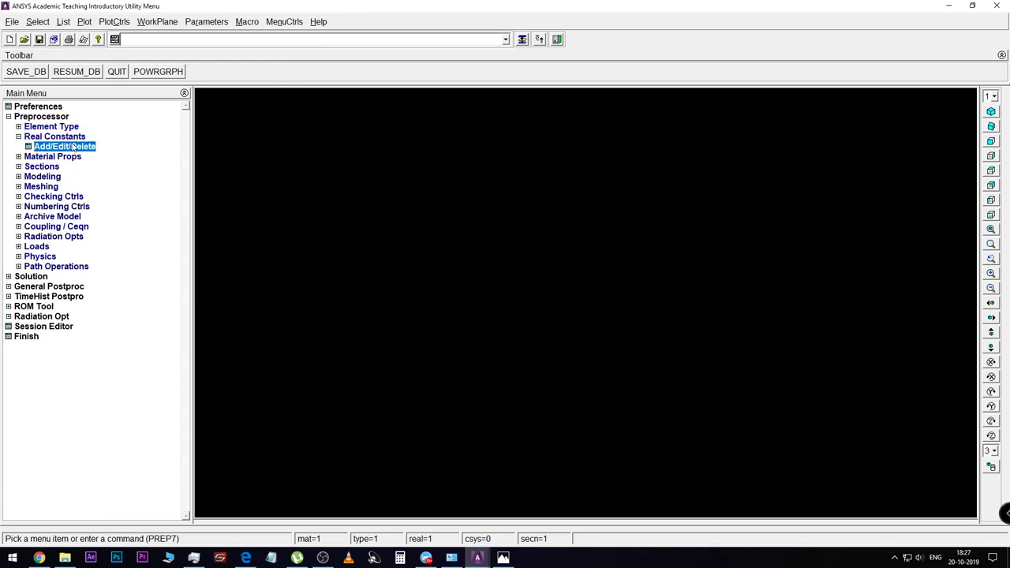
left_click(56, 230)
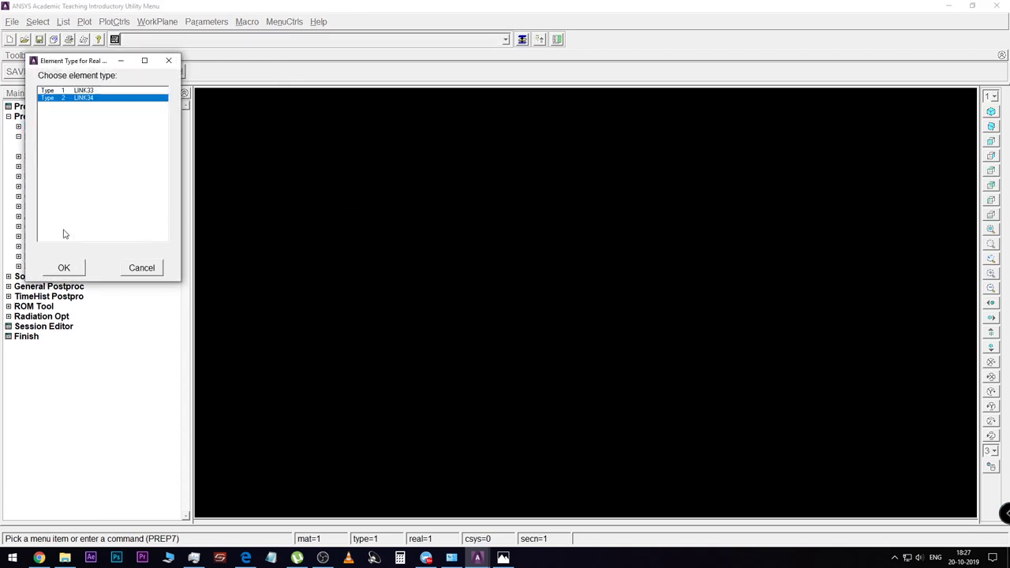
left_click(92, 90)
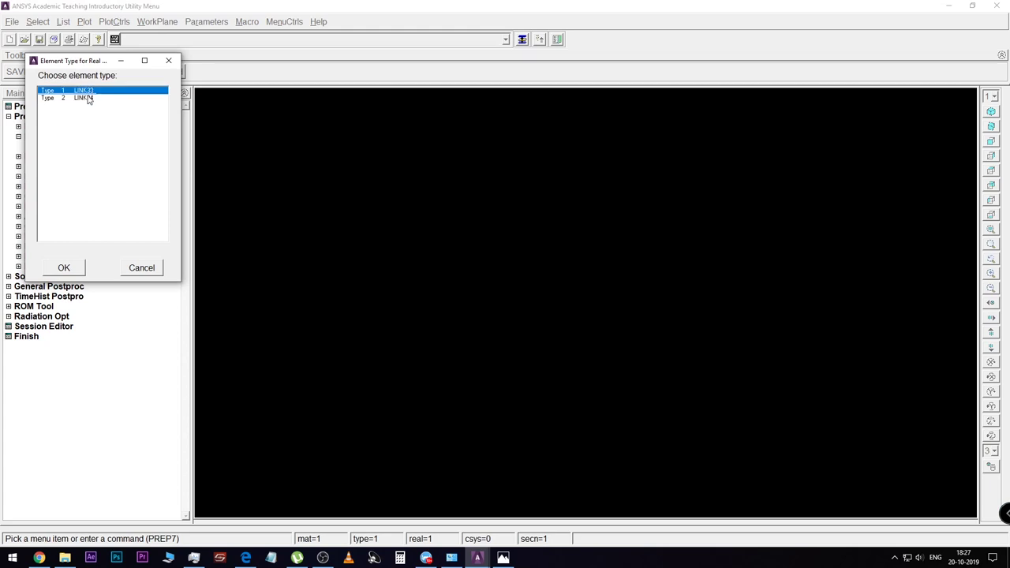
left_click(91, 97)
left_click(93, 90)
left_click(63, 267)
type("0.1")
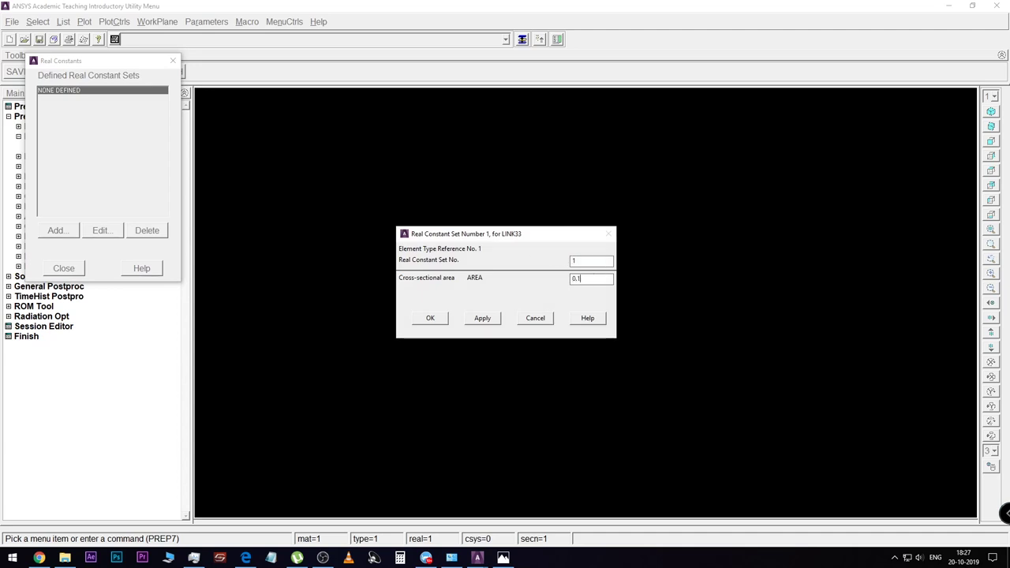
left_click(434, 317)
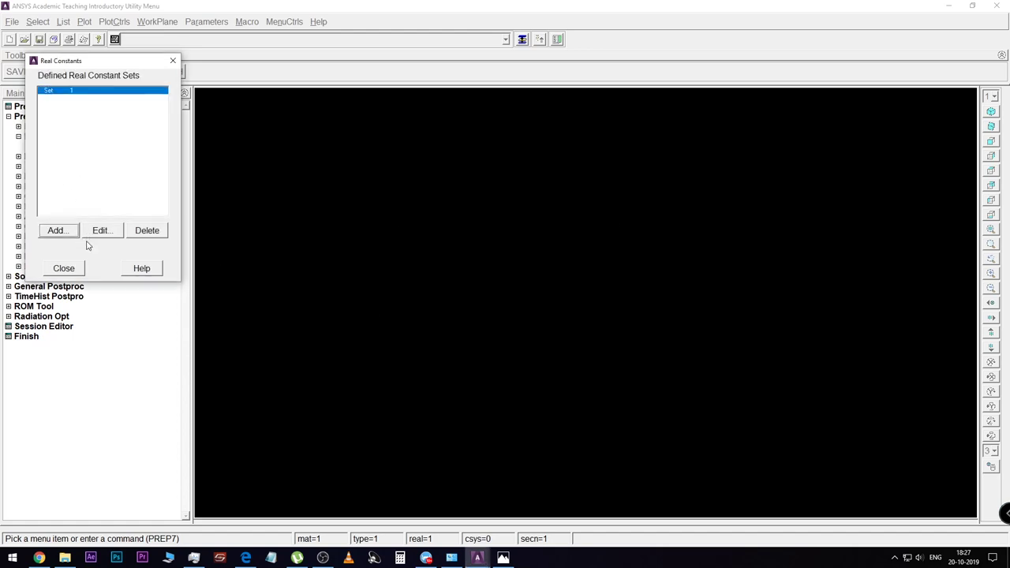
Add a LINK34 real constant set with convection area 0.1 and close the sets list.
left_click(101, 229)
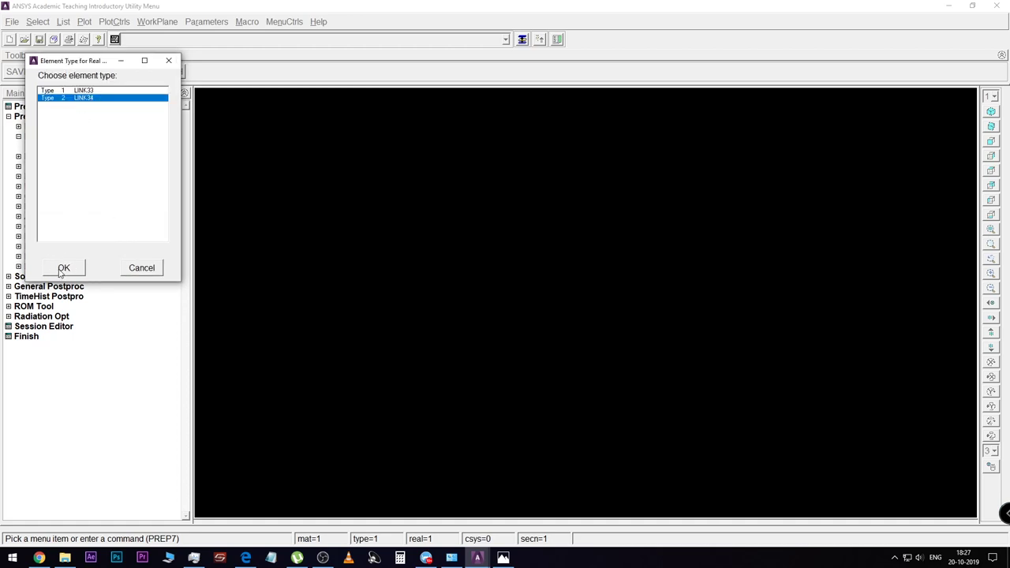
left_click(62, 268)
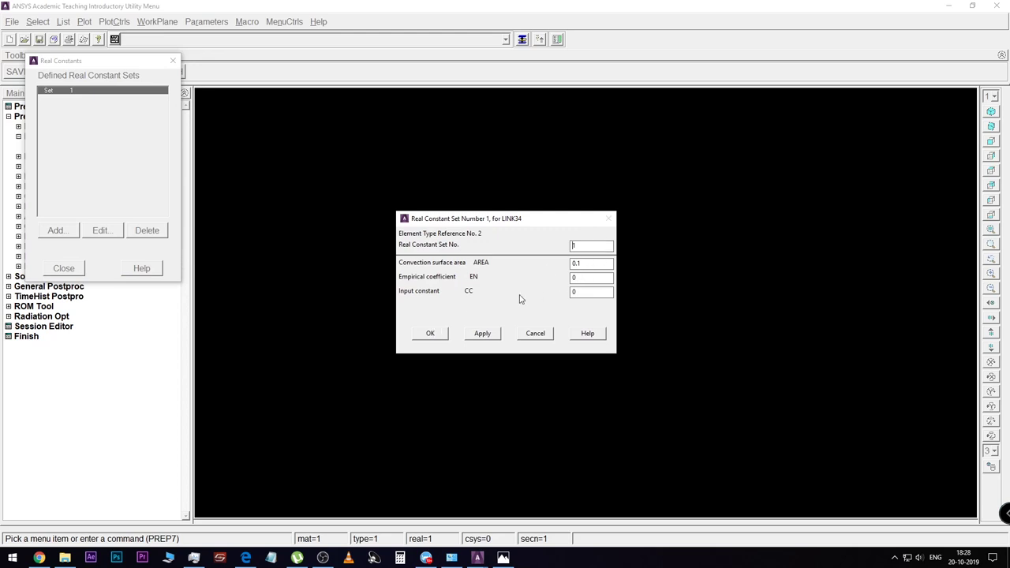
left_click(436, 334)
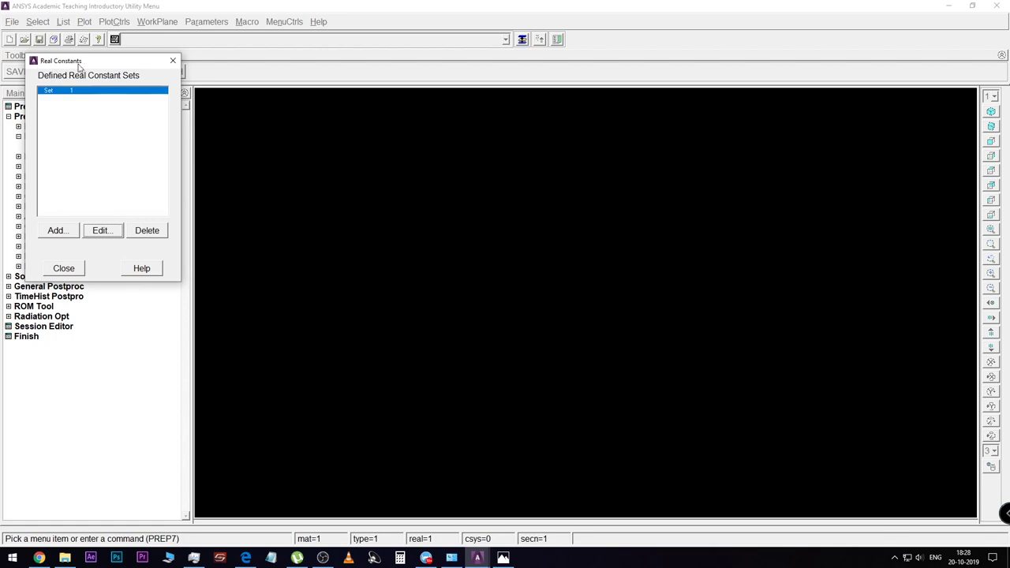
mouse_move(79, 68)
left_mouse_down()
mouse_move(13, 70)
mouse_move(158, 69)
left_mouse_up()
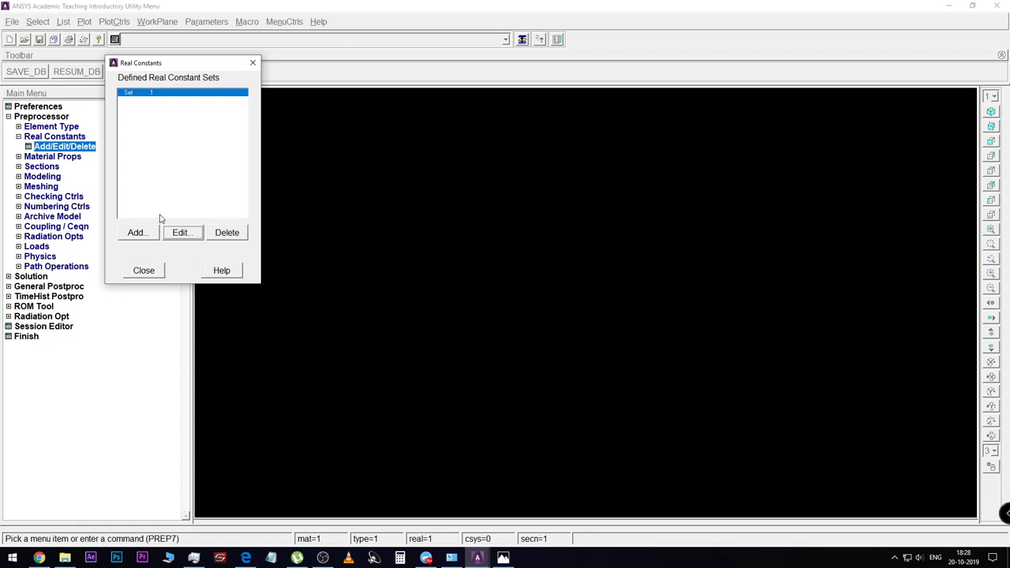
left_click(144, 271)
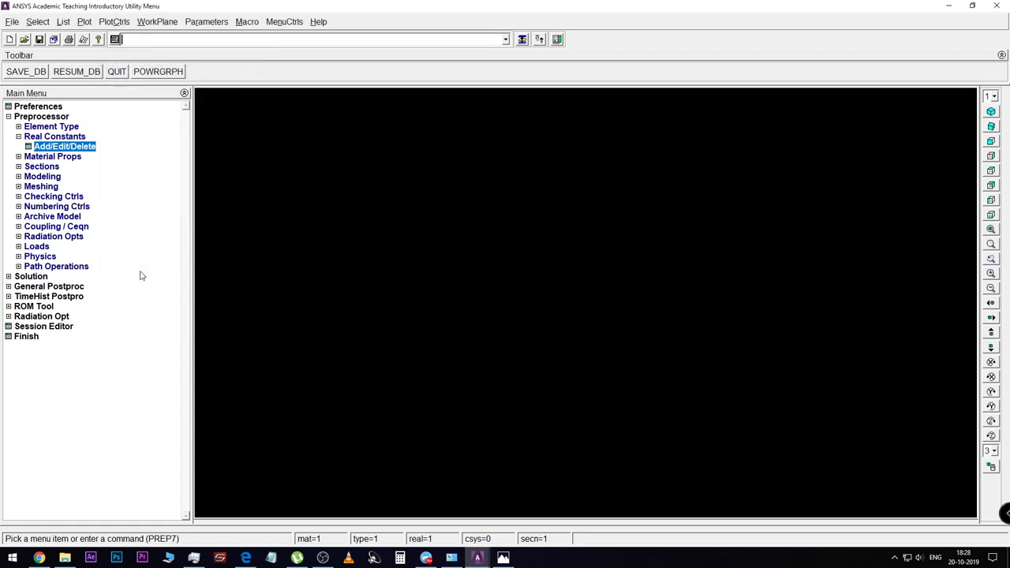
left_click(18, 137)
In Material Models, give material 1 a Thermal Convection or Film Coef. HF of 300.
left_click(19, 166)
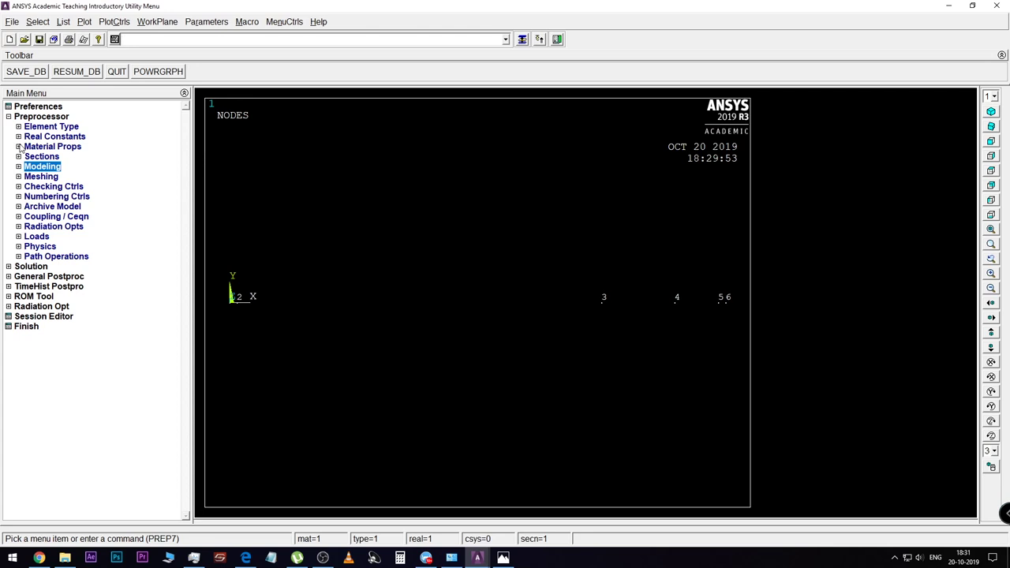
left_click(18, 147)
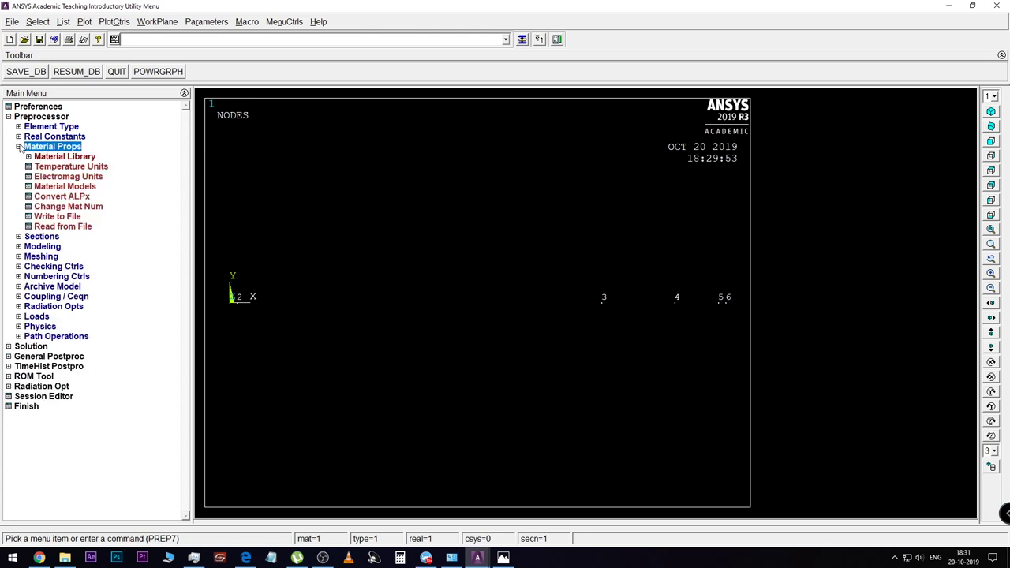
left_click(78, 188)
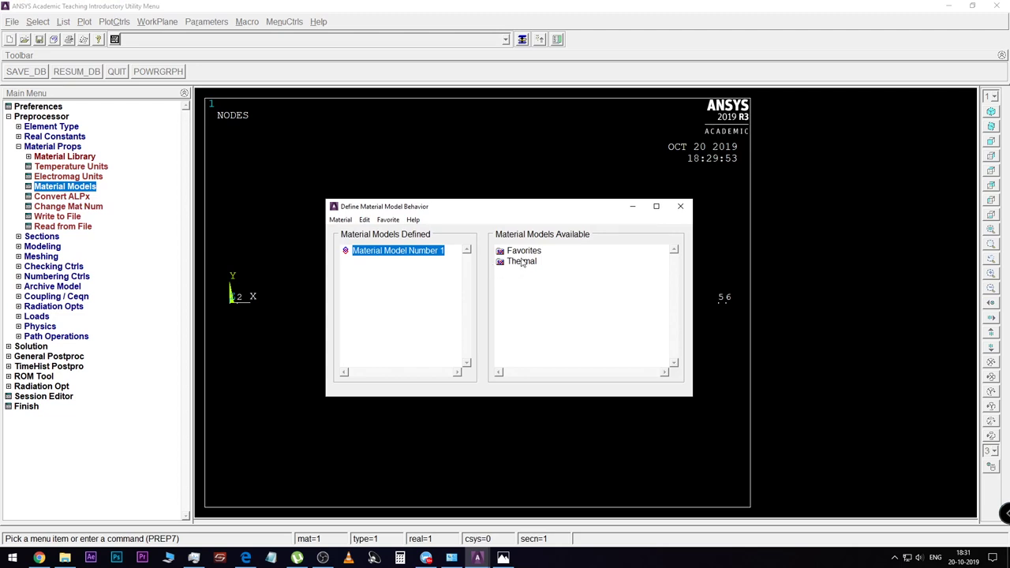
double_click(520, 261)
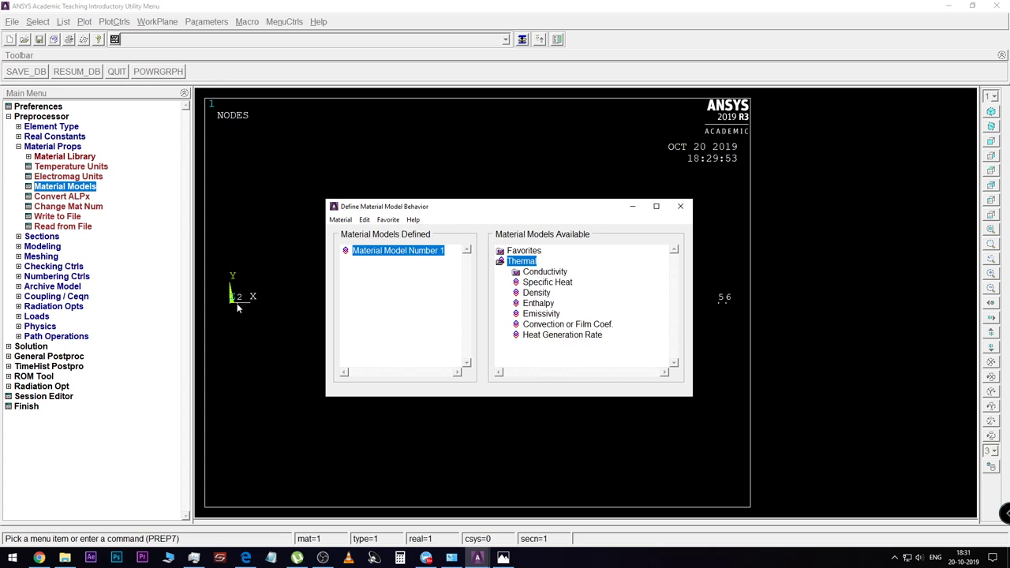
double_click(566, 324)
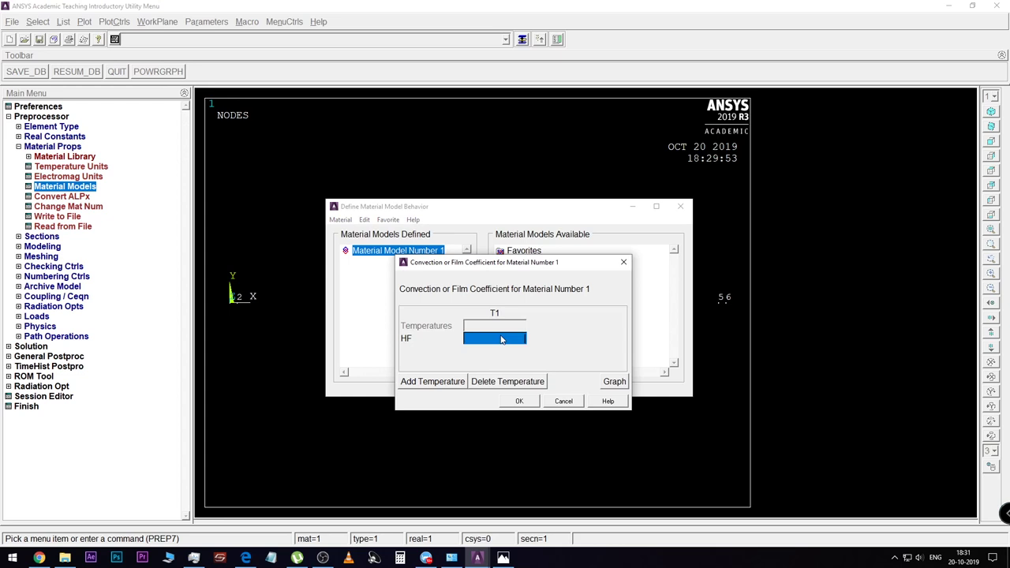
type("300")
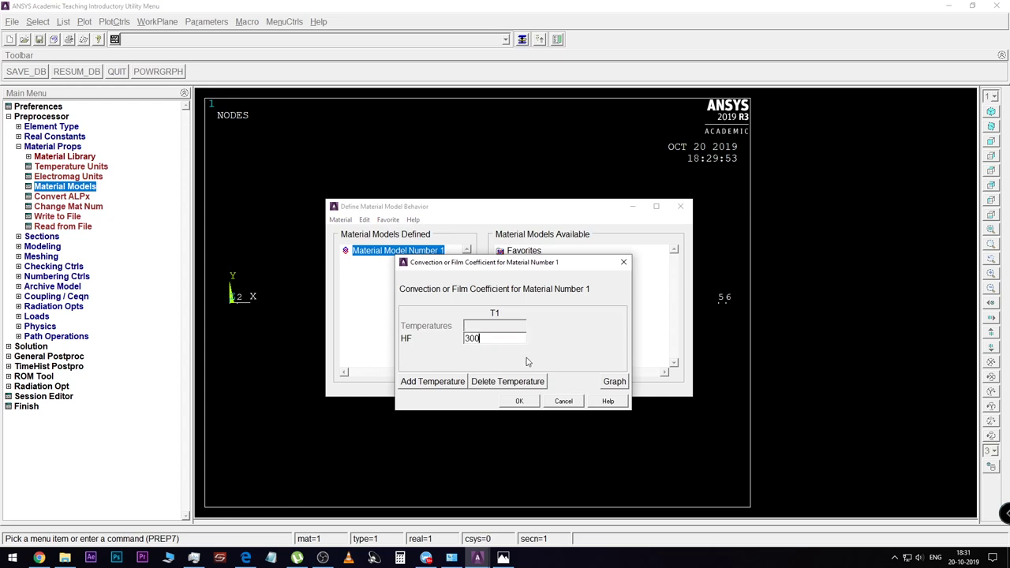
left_click(522, 402)
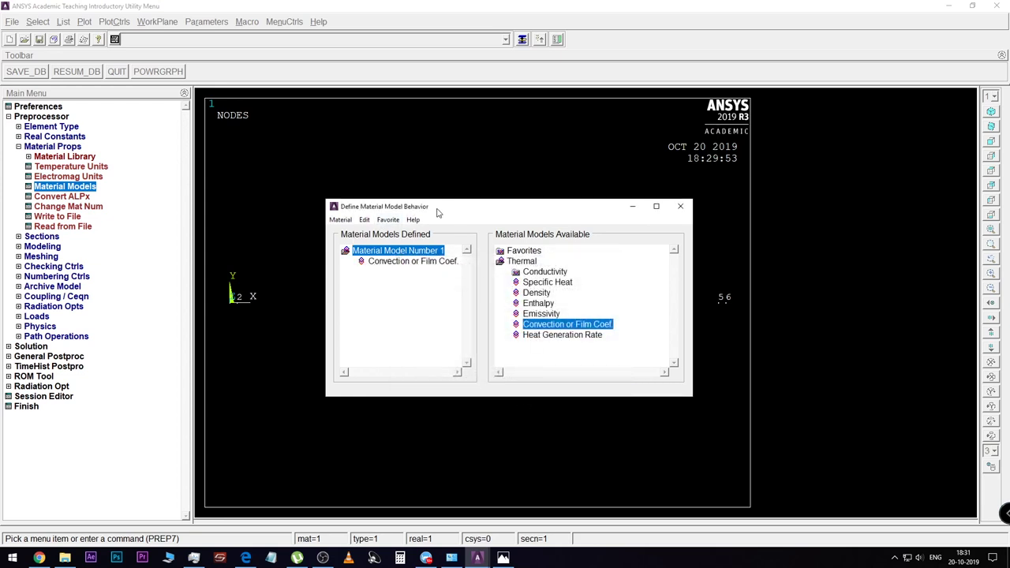
left_click_drag(437, 212, 257, 388)
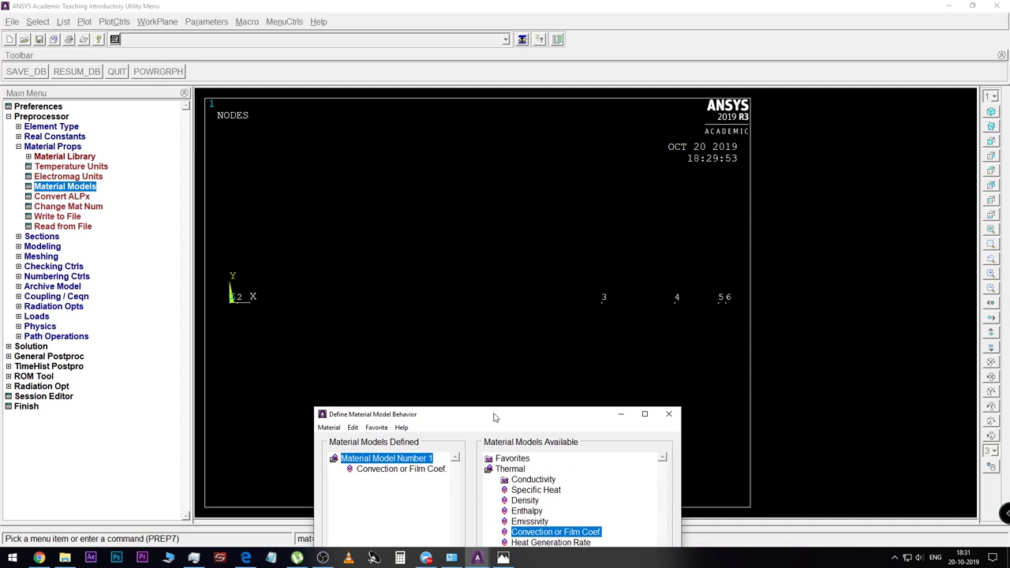
left_click_drag(493, 413, 426, 137)
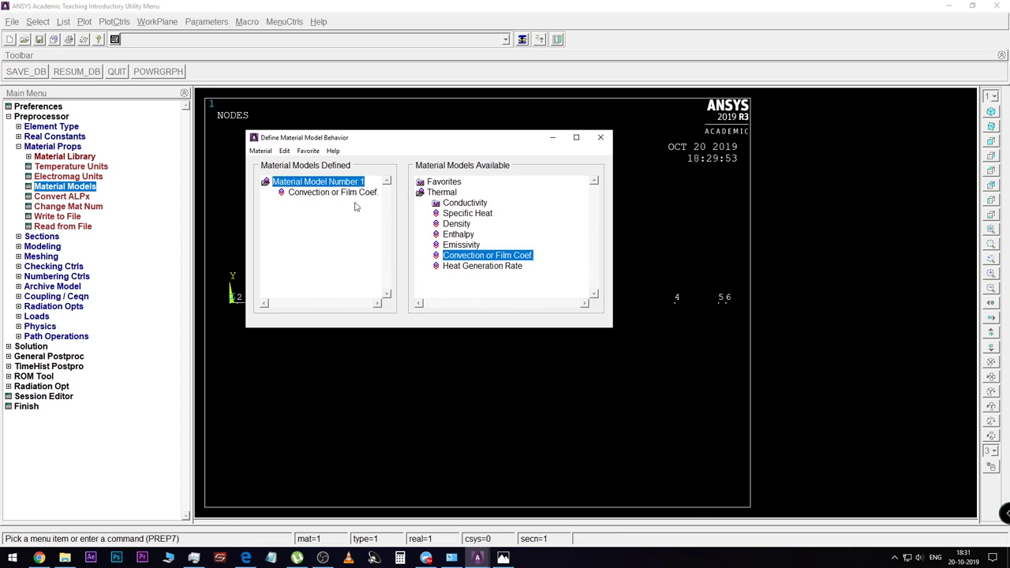
Create material 2 with an isotropic thermal conductivity KXX value.
left_click(254, 154)
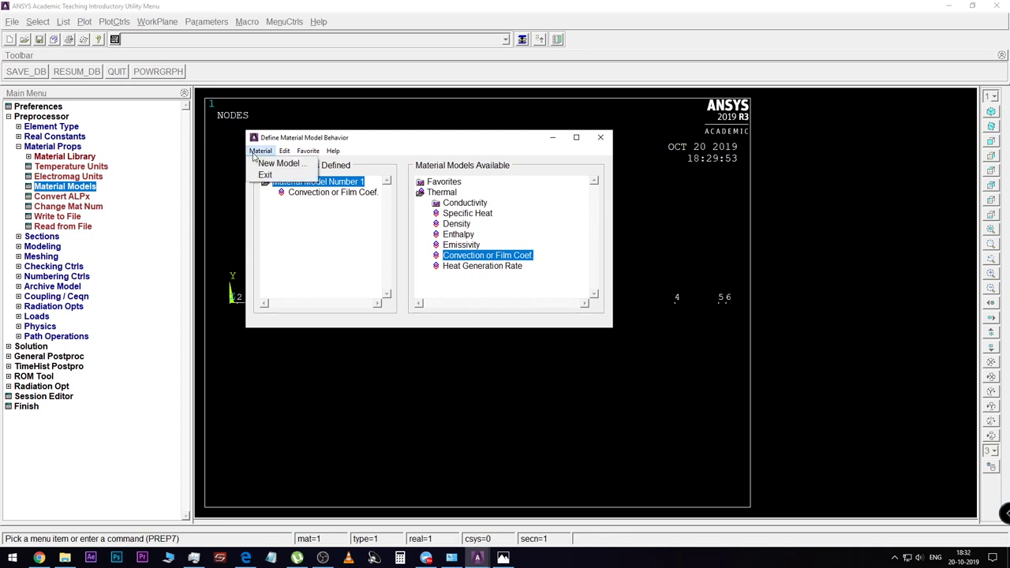
left_click(275, 163)
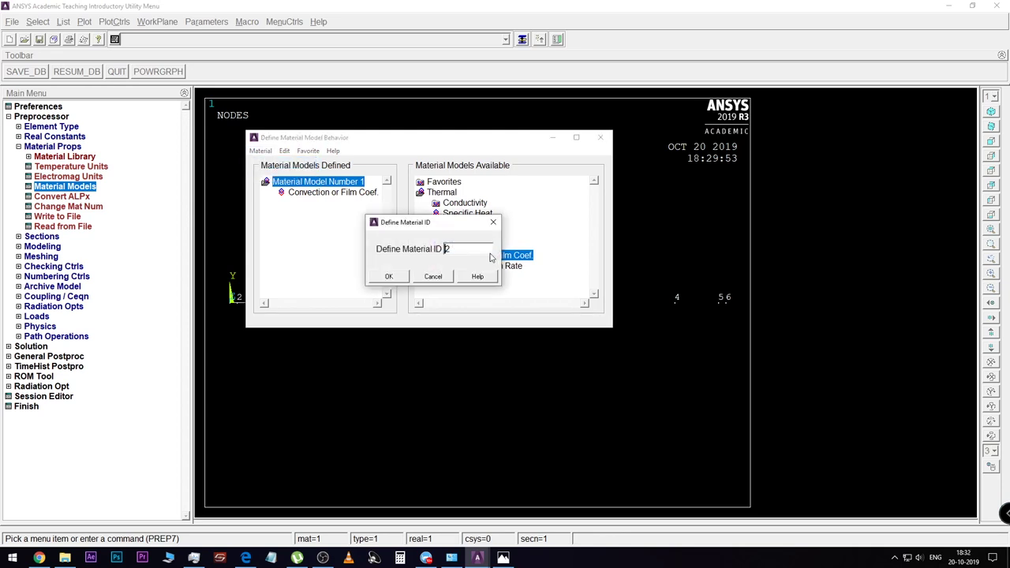
left_click(378, 278)
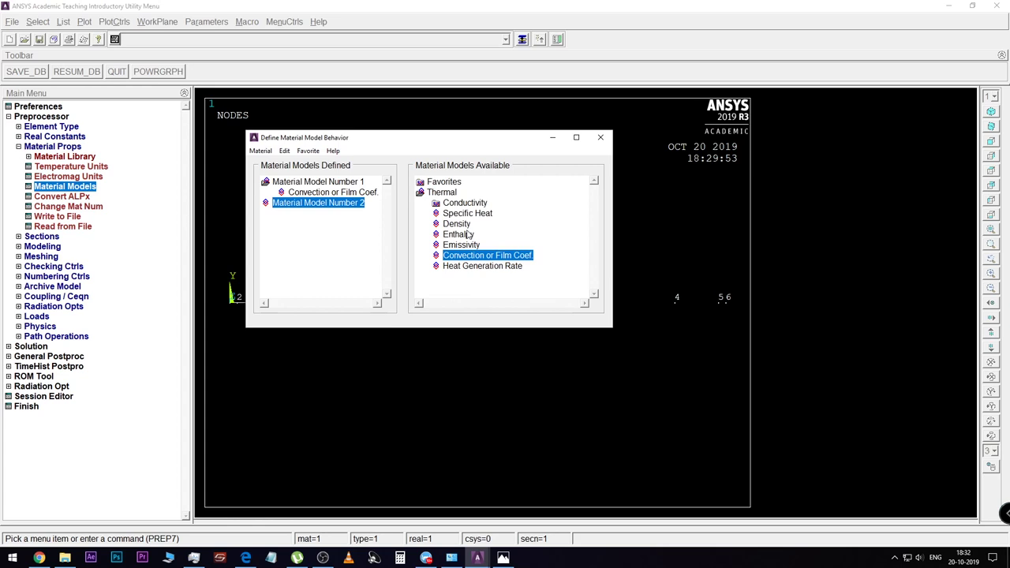
double_click(465, 203)
double_click(462, 213)
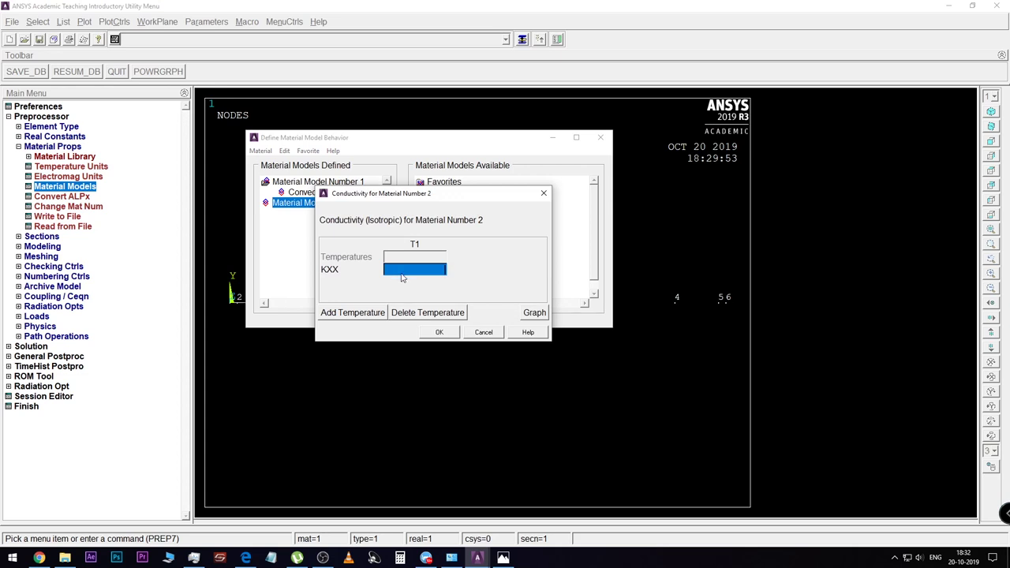
type("10")
left_click(439, 332)
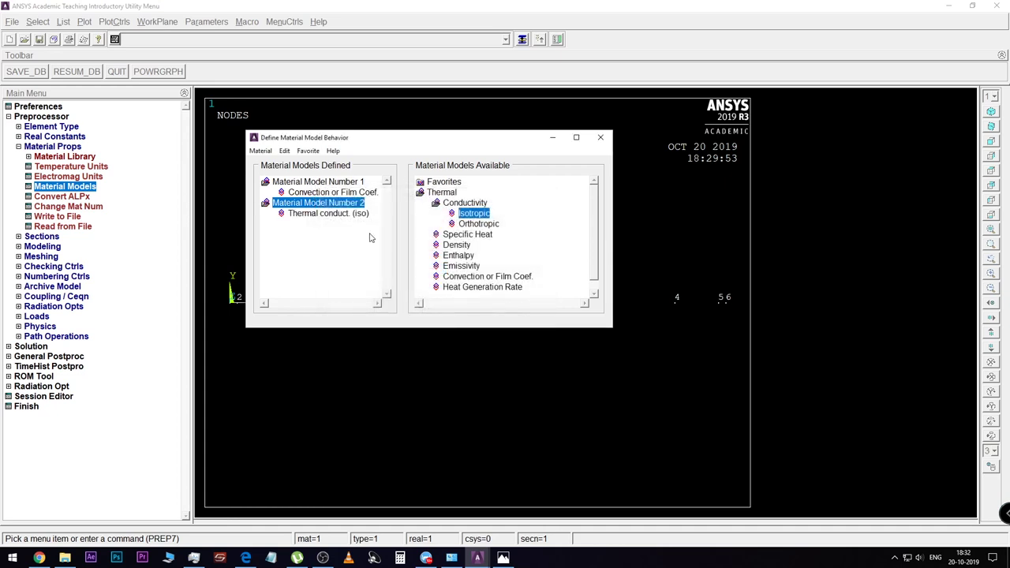
Create material 3 with isotropic thermal conductivity KXX 0.12.
left_click(271, 153)
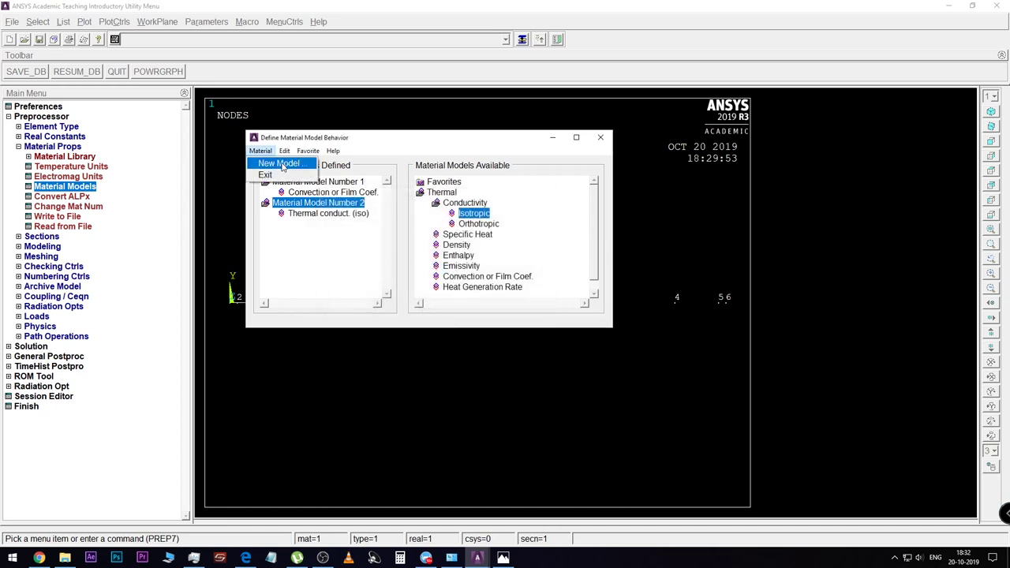
left_click(278, 164)
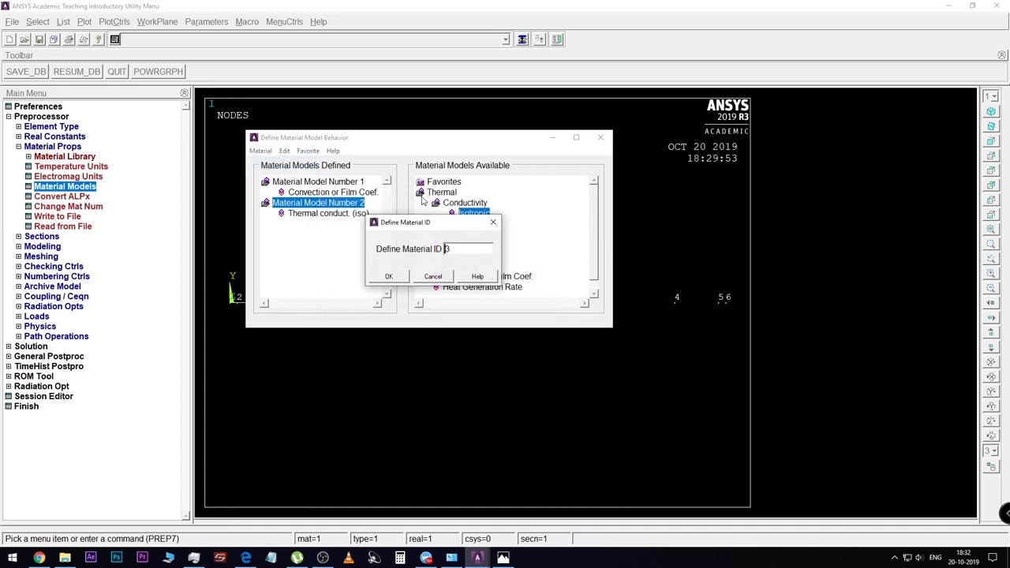
left_click(399, 277)
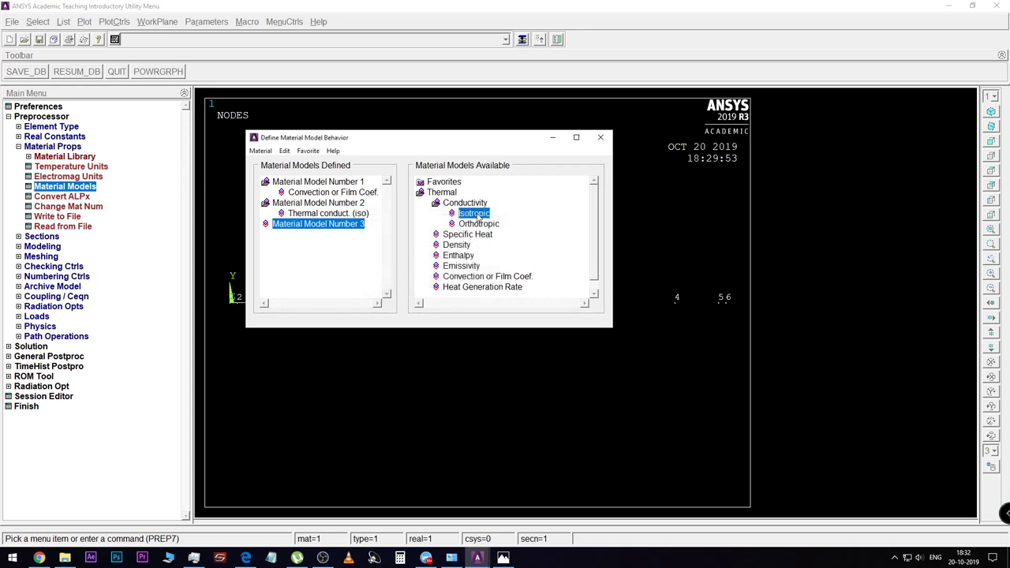
double_click(474, 214)
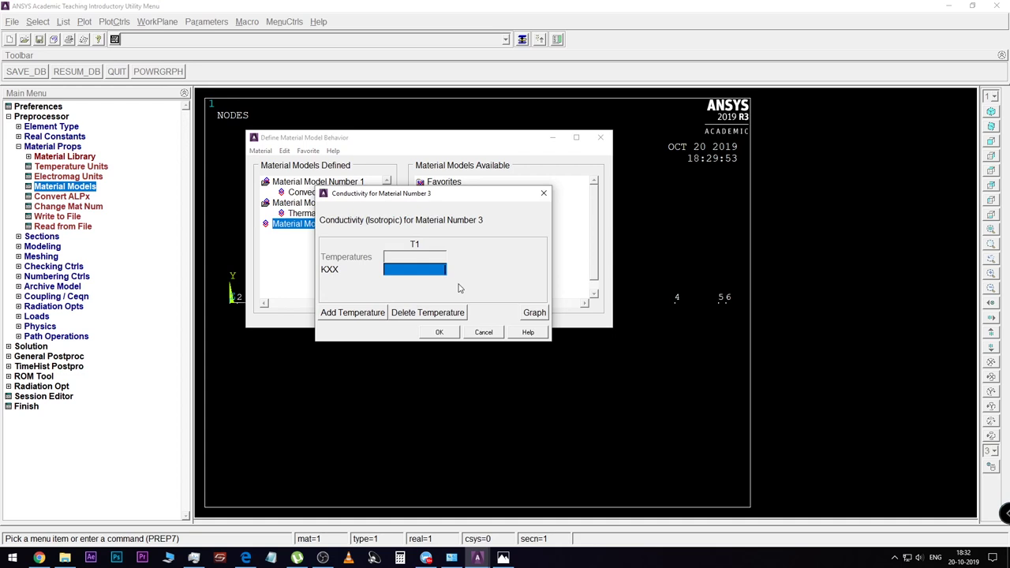
type("0.12")
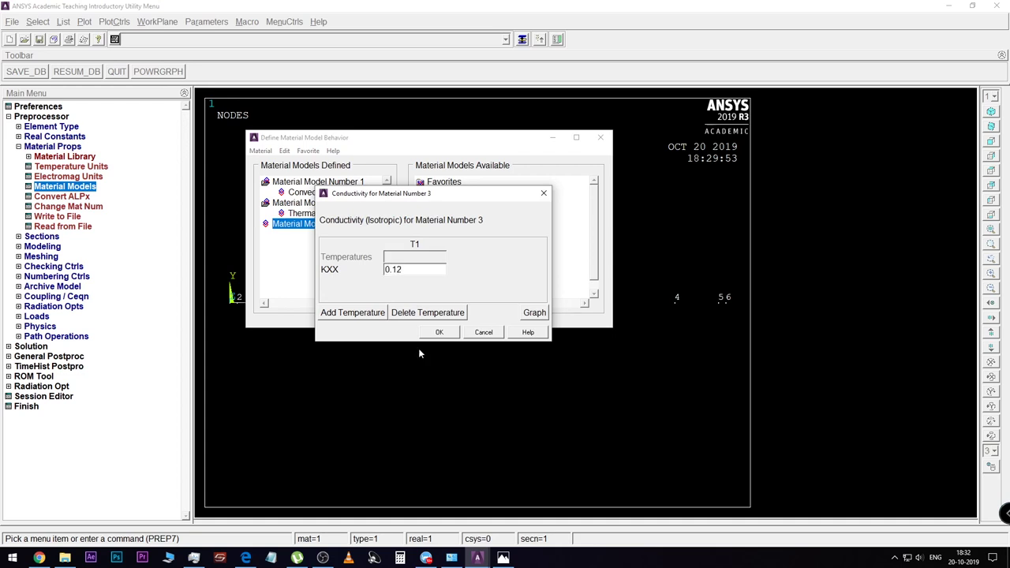
left_click(448, 332)
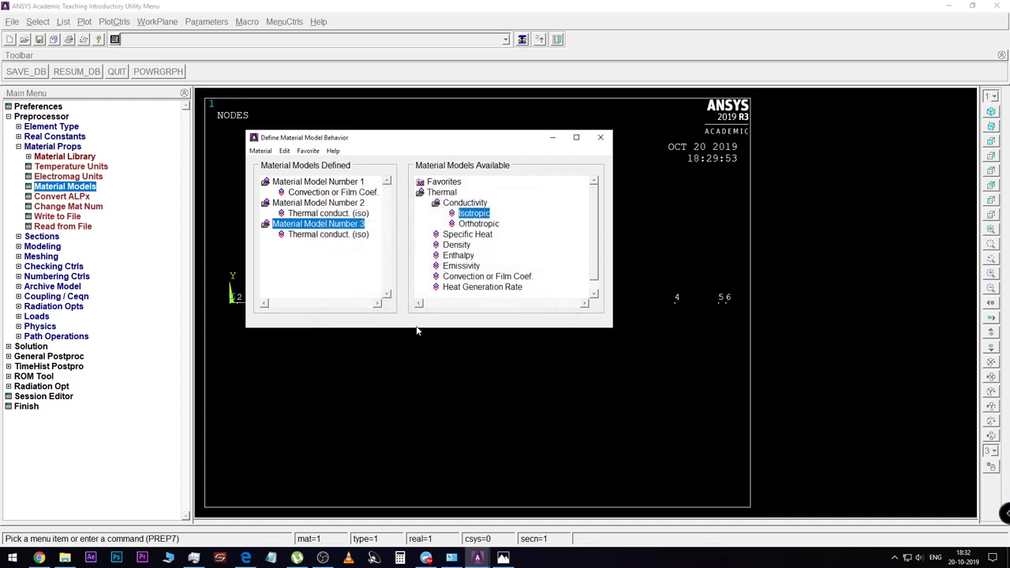
Create material 4 with isotropic conductivity KXX 0.08, then add material model 5.
left_click(261, 151)
left_click(273, 165)
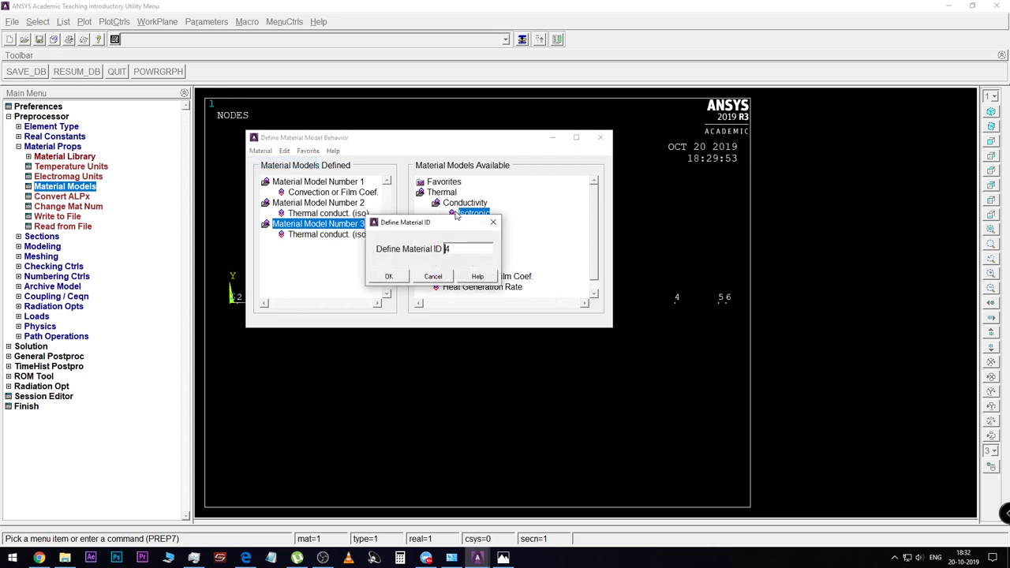
left_click(399, 276)
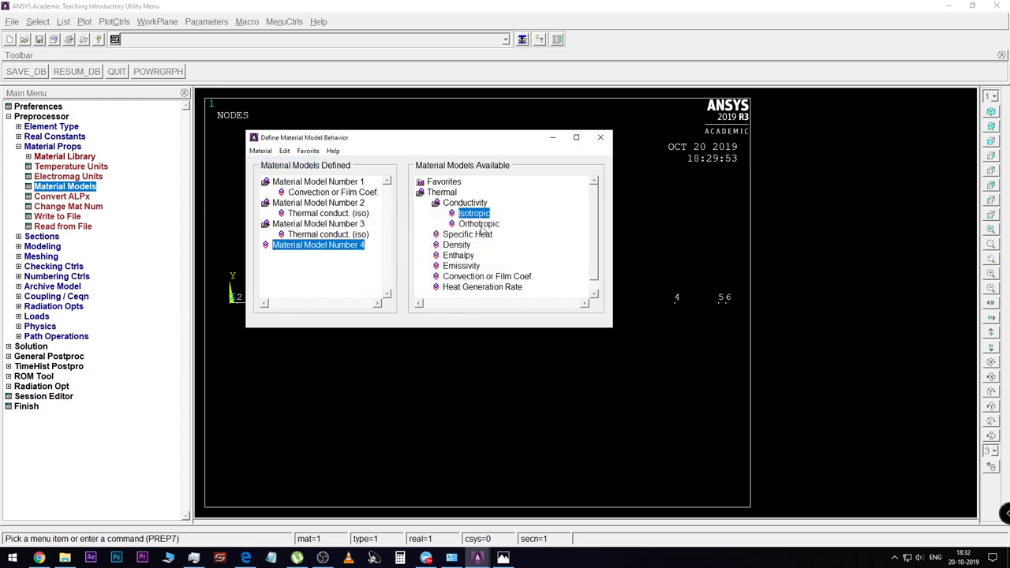
double_click(473, 214)
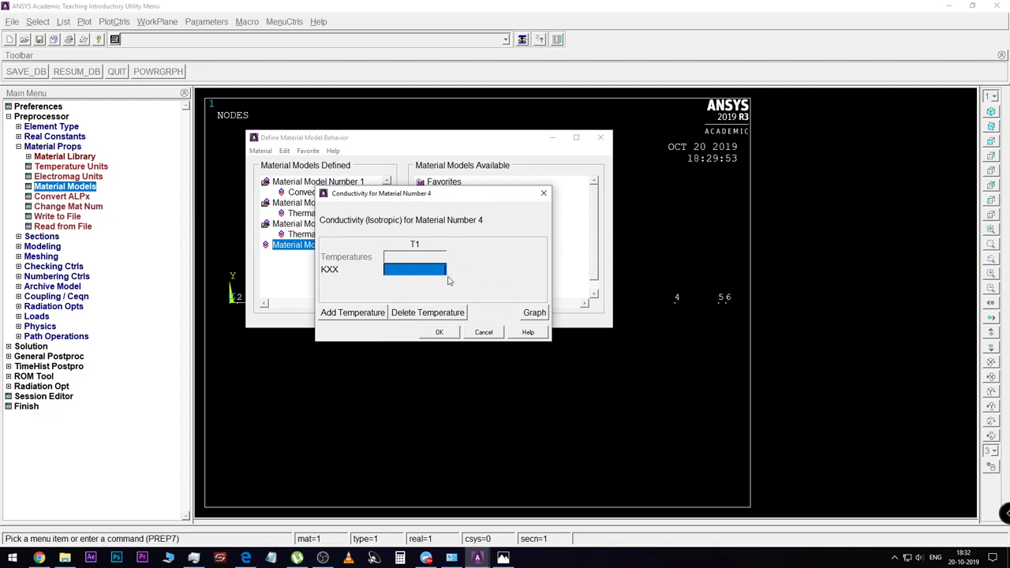
type("0.08")
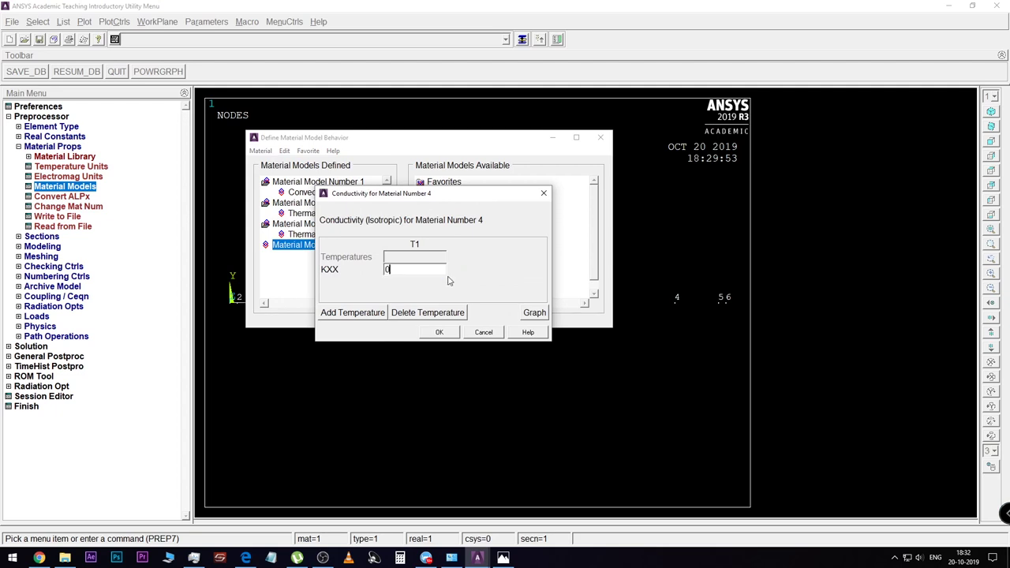
left_click(439, 332)
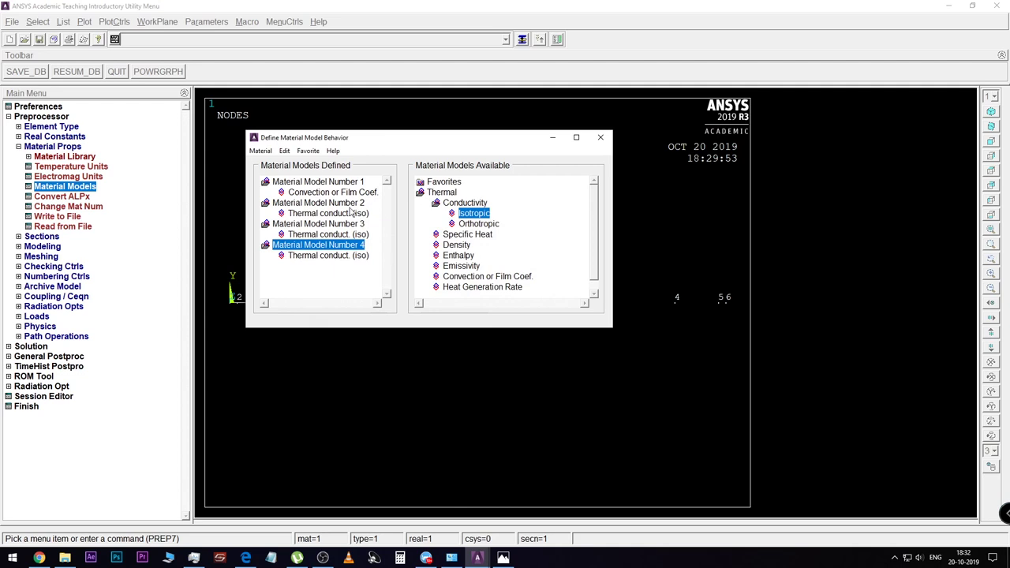
left_click(260, 150)
left_click(274, 162)
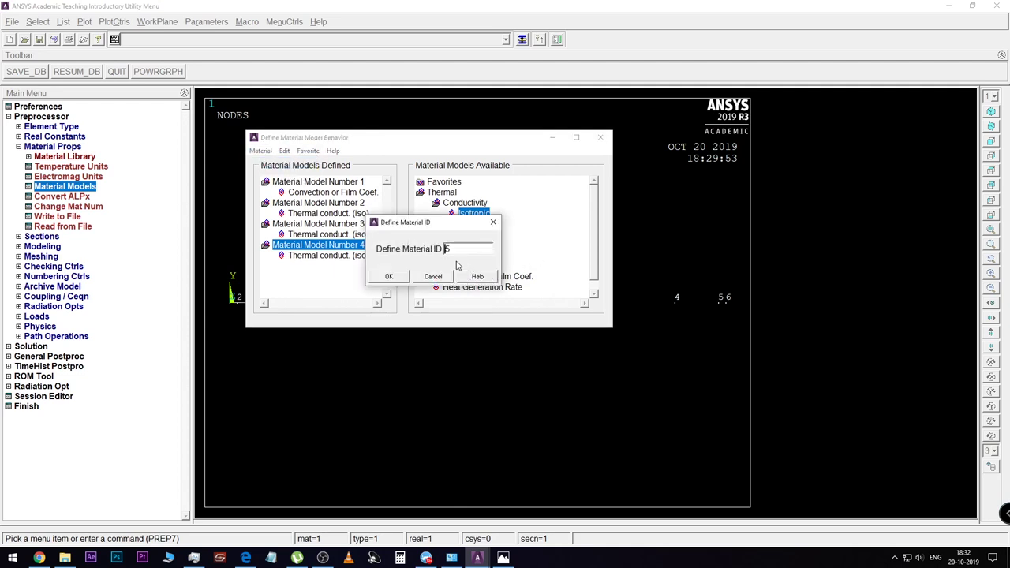
left_click(391, 277)
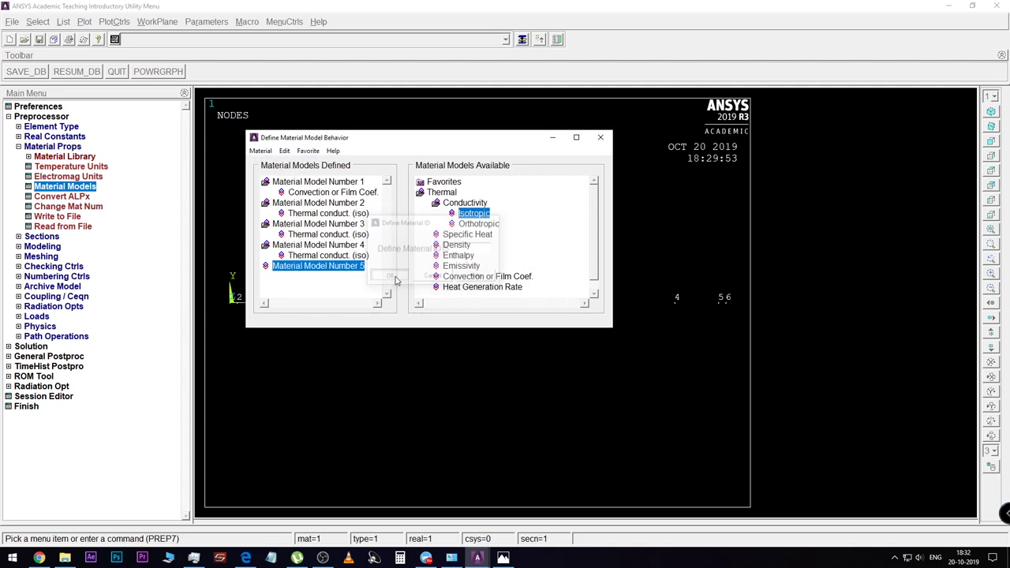
Set material 5's convection film coefficient HF to 150 and close the material models window.
double_click(476, 277)
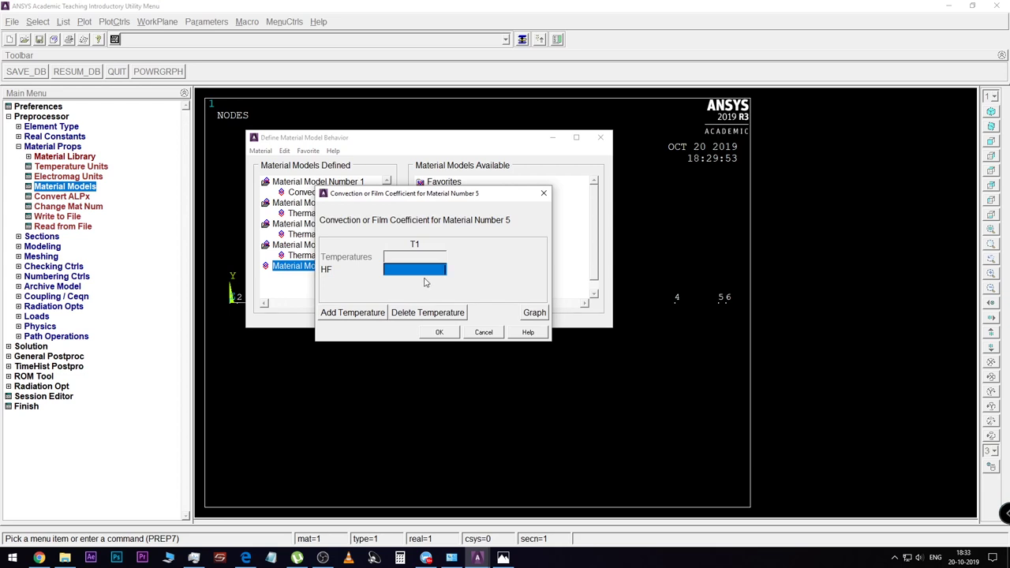
type("150")
left_click(440, 335)
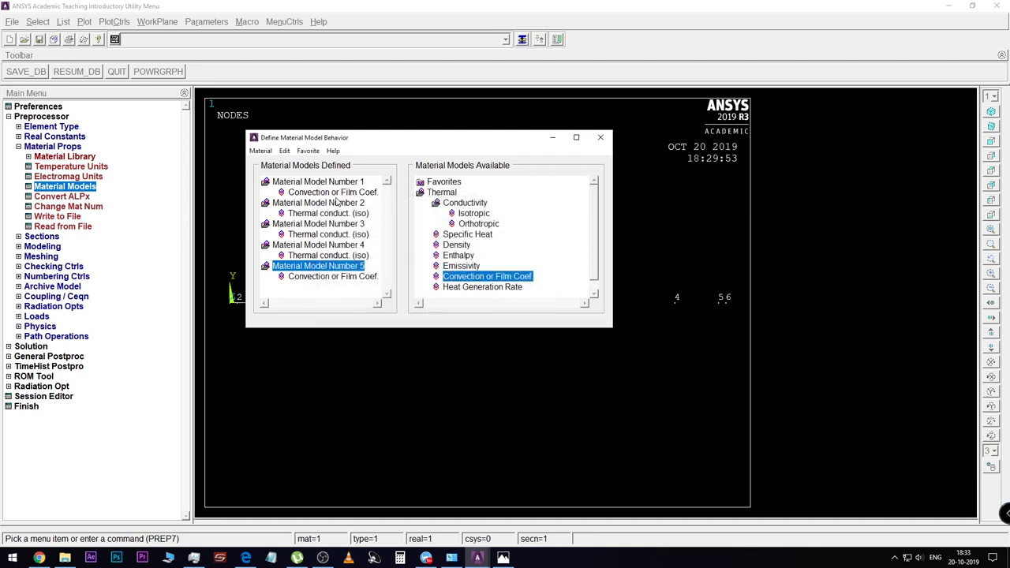
left_click(600, 137)
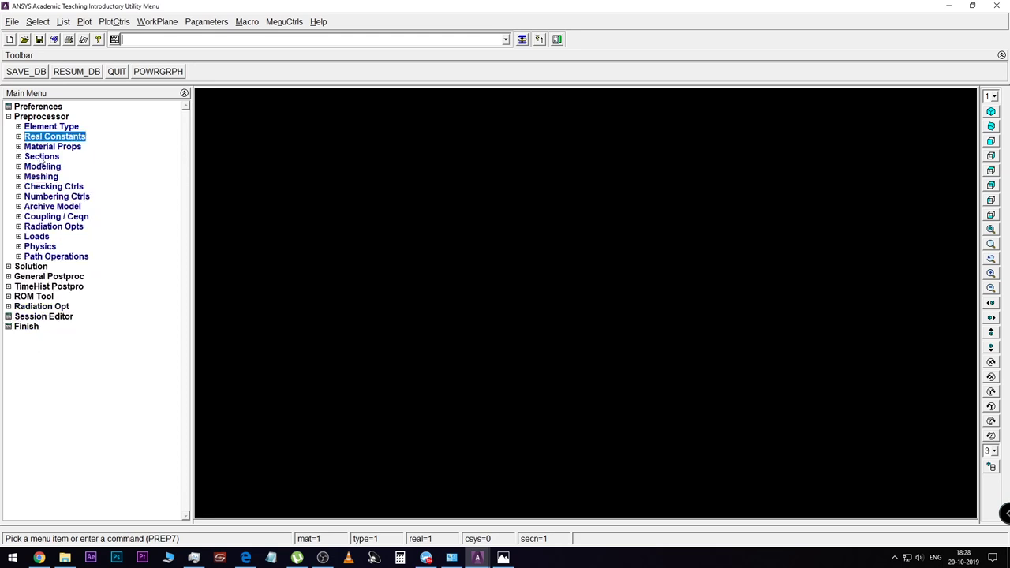
Create node 1 at 0,0,0 in the active CS, checking the sketch for the next positions.
left_click(35, 168)
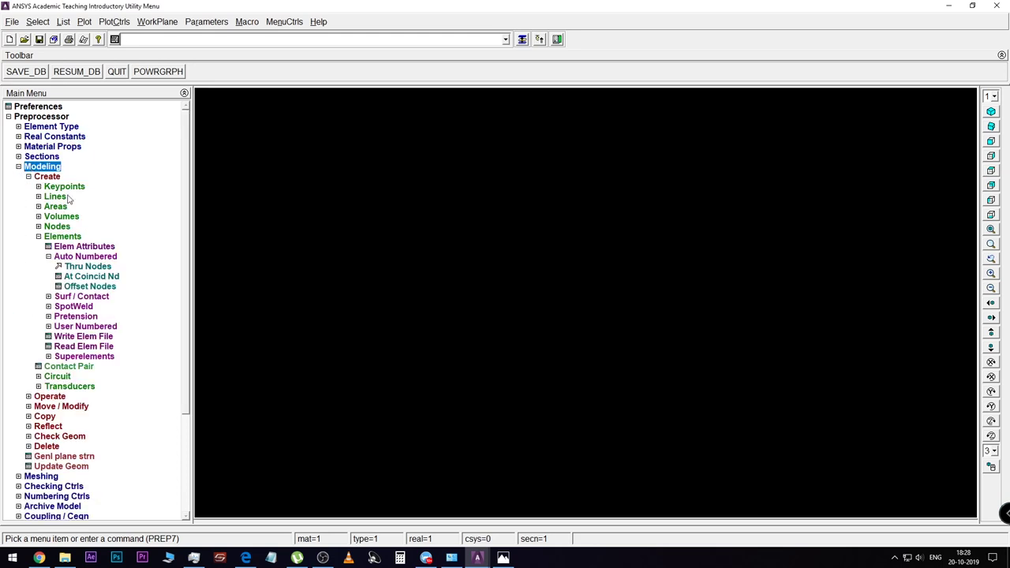
left_click(46, 238)
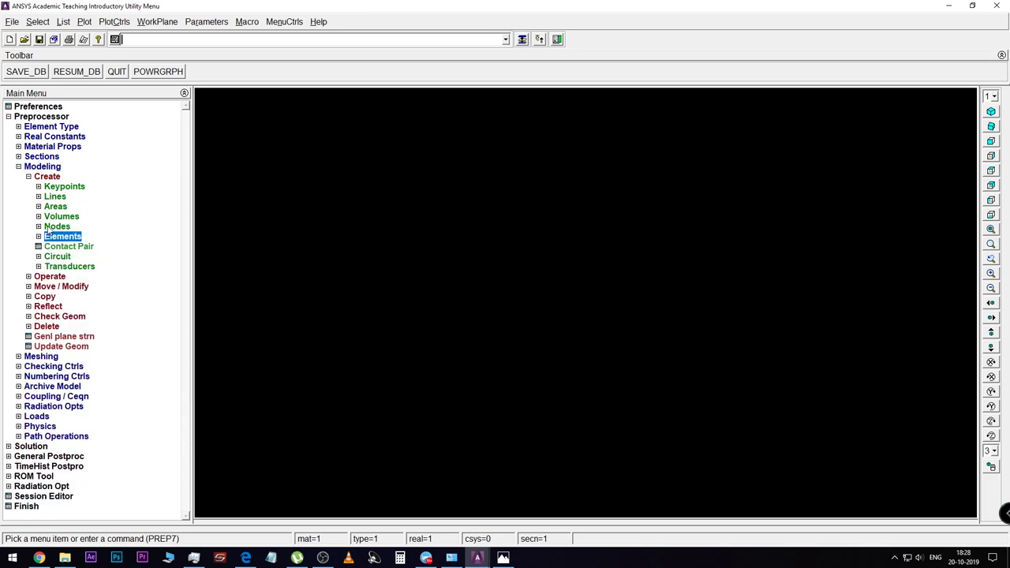
left_click(49, 228)
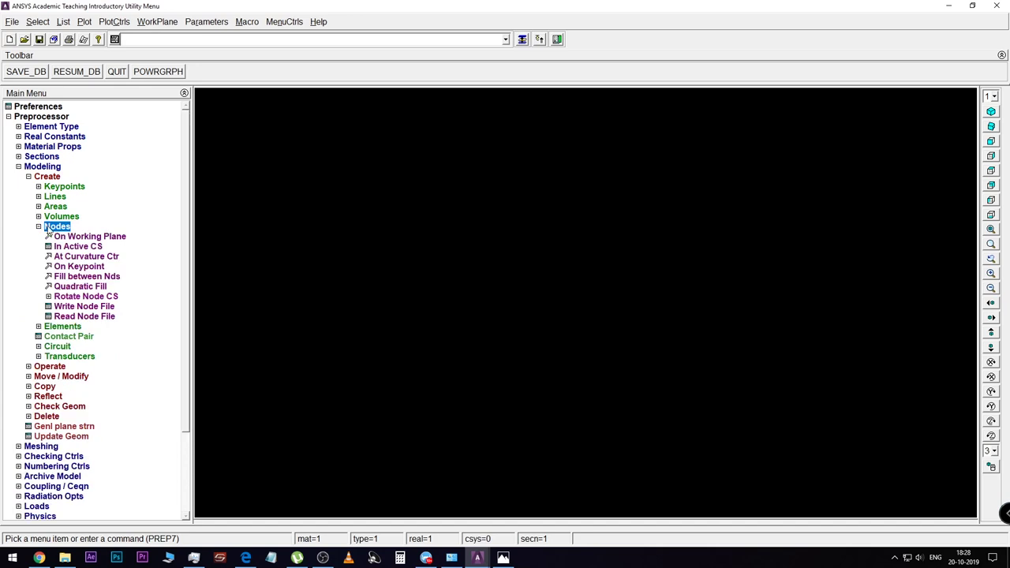
left_click(84, 249)
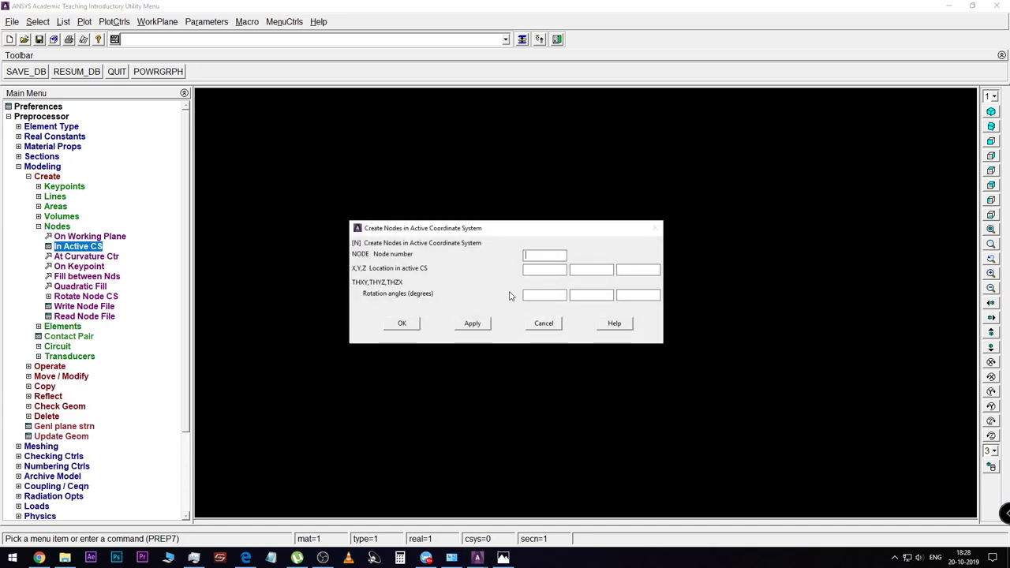
type("1")
left_click(398, 323)
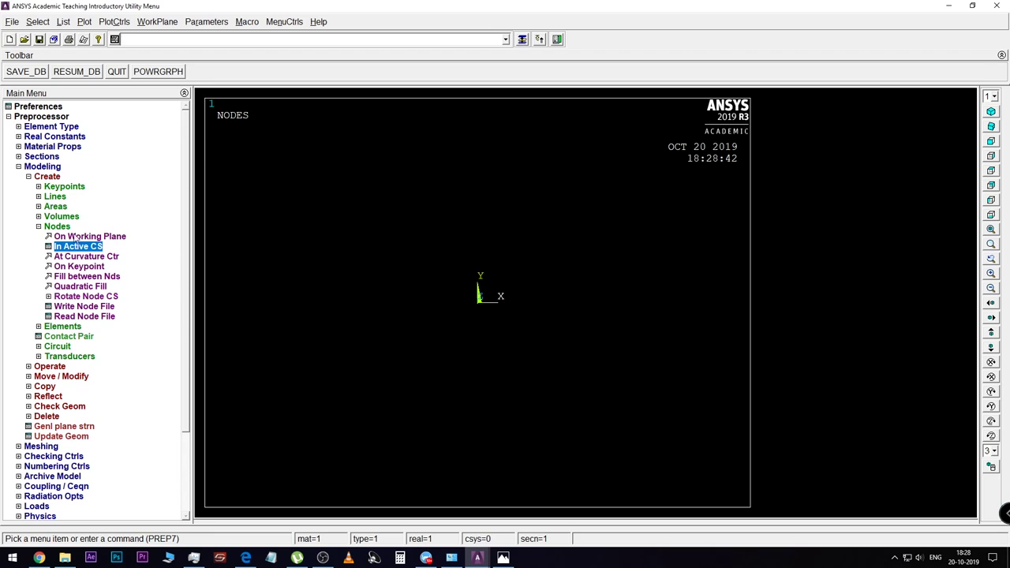
left_click(78, 247)
type("2")
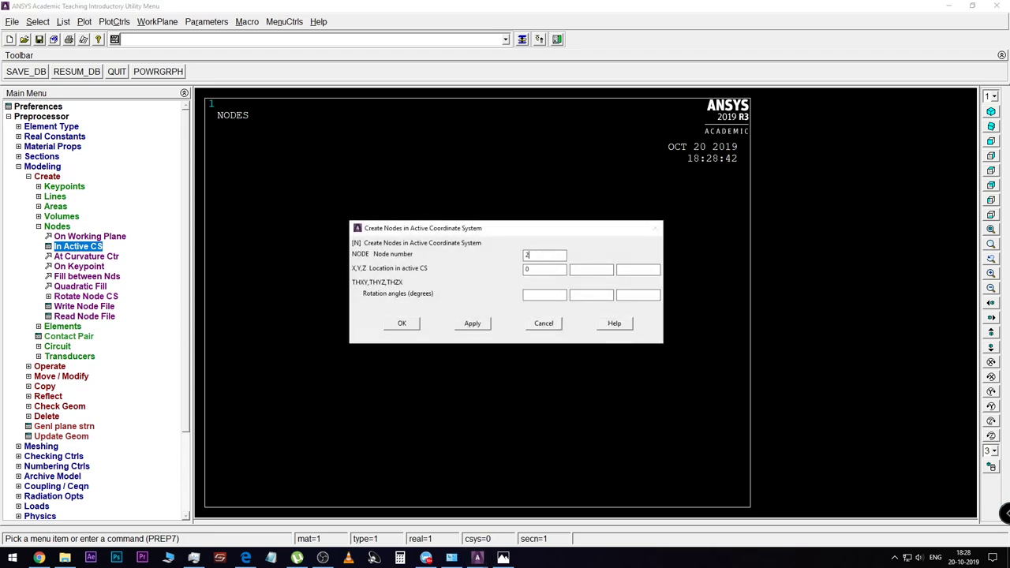
left_click(543, 272)
left_click(502, 558)
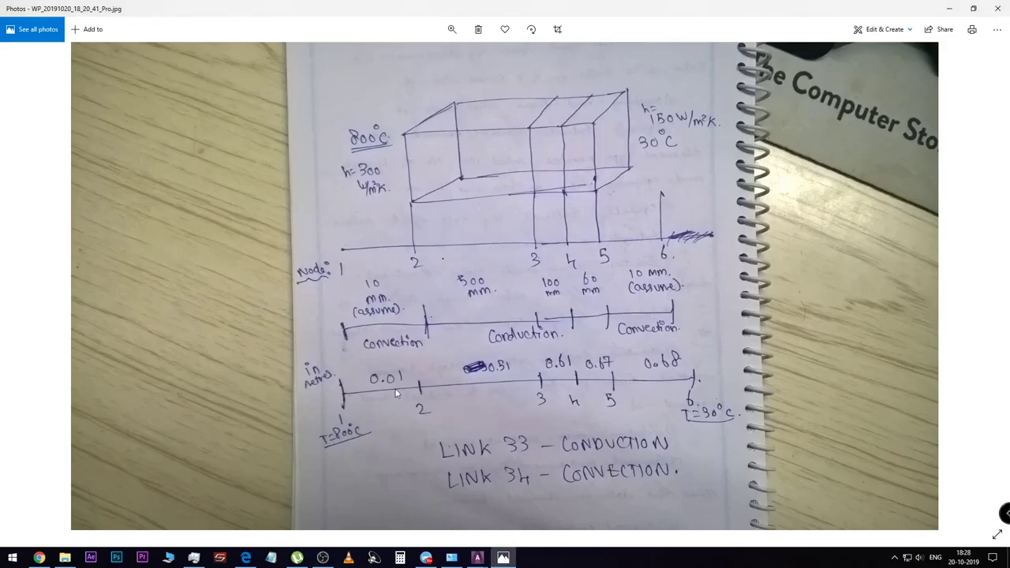
mouse_move(476, 558)
left_click(501, 508)
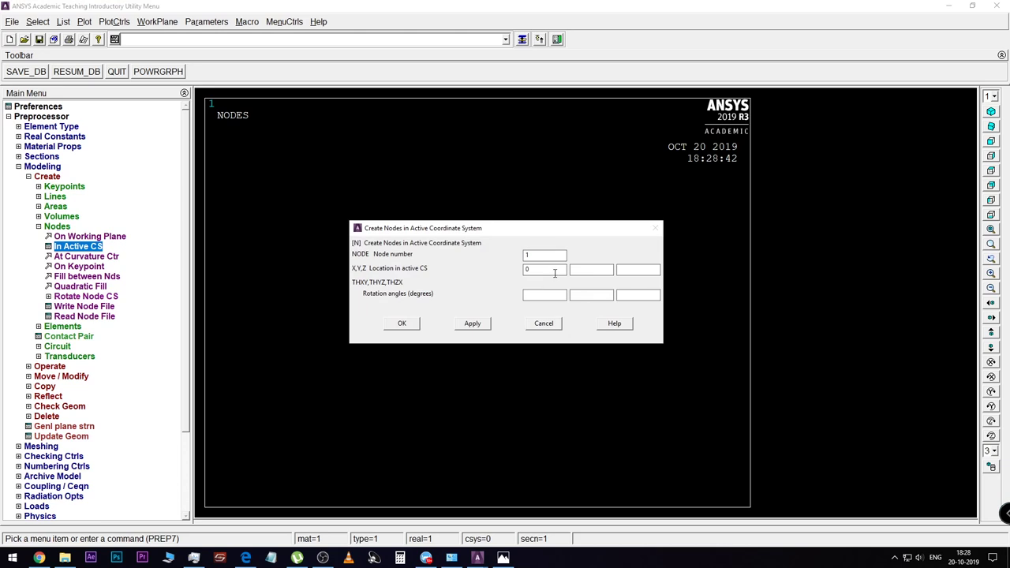
Create nodes 2, 3 and 4 along the X axis at the layer boundaries.
left_click_drag(545, 255, 513, 257)
type("2")
left_click(483, 324)
double_click(536, 254)
type("3")
left_click(476, 324)
left_click(476, 323)
Create node 5 at X 0.67 and node 6 at X 0.68, then close the dialog.
left_click_drag(539, 251, 518, 248)
type("7")
left_click(473, 326)
type("6")
type("8")
left_click(471, 324)
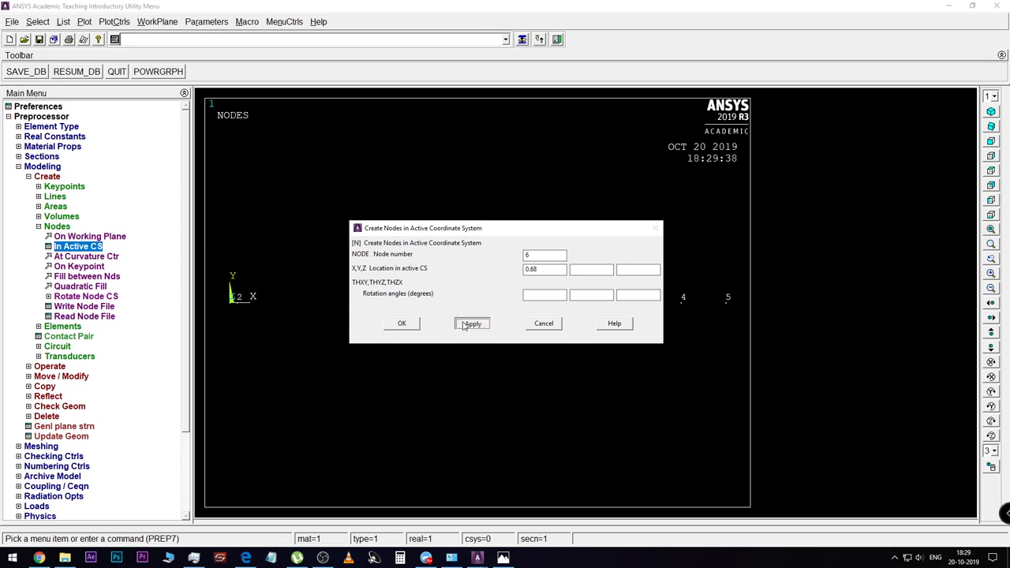
left_click(401, 323)
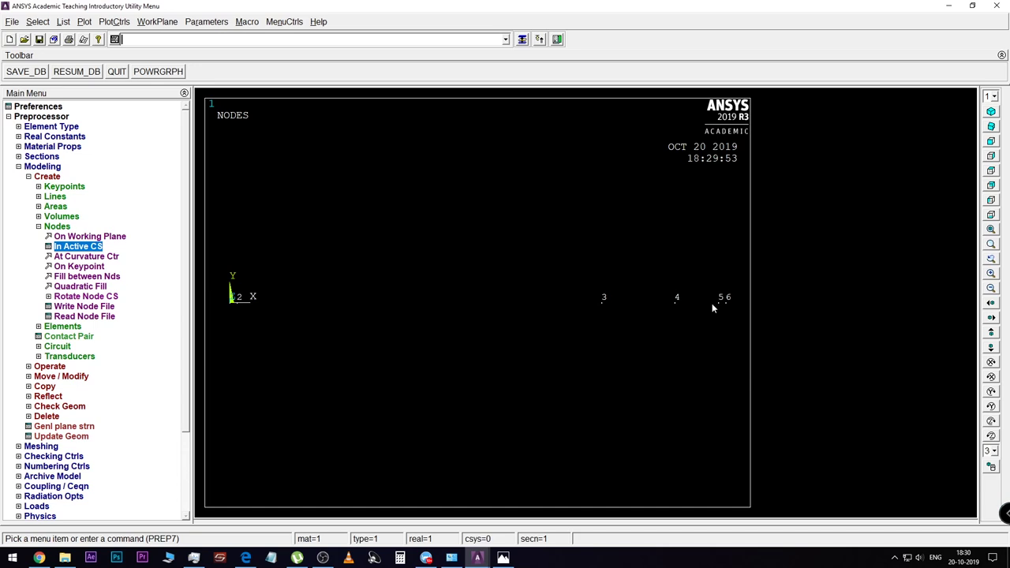
Set element attributes to type 2 LINK34 with material 1 and real constant set 1.
left_click(46, 227)
left_click(39, 237)
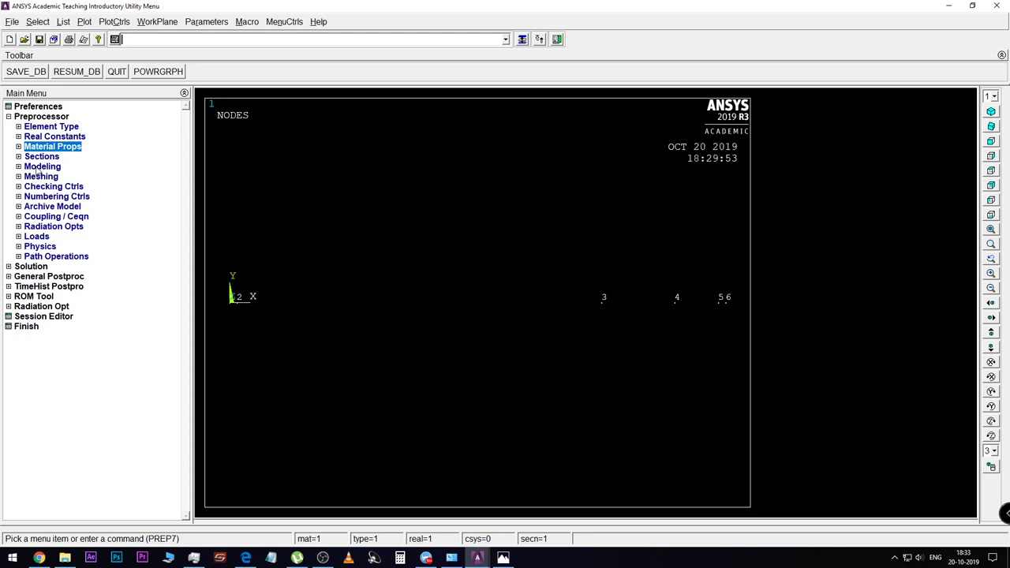
left_click(37, 168)
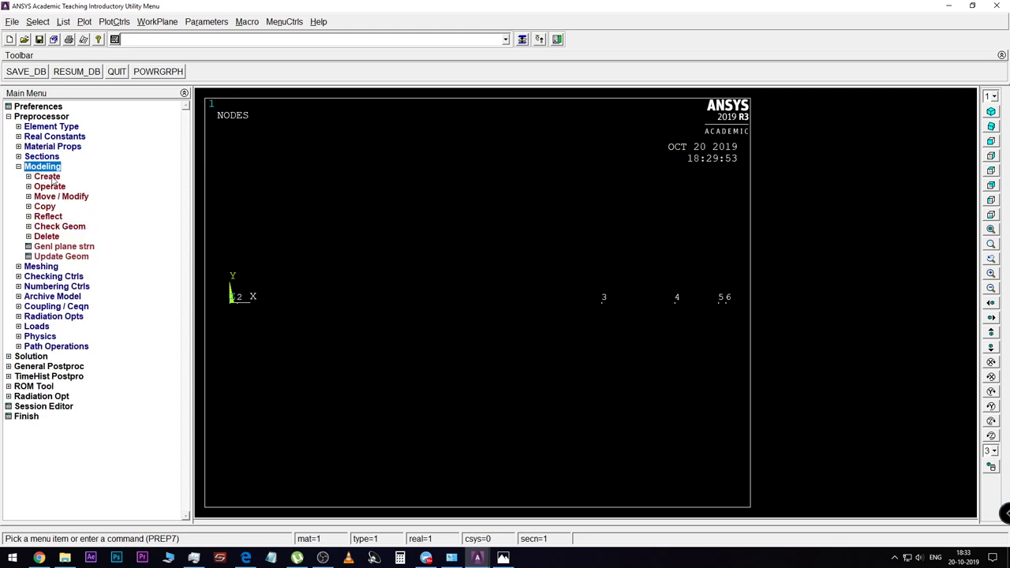
left_click(52, 178)
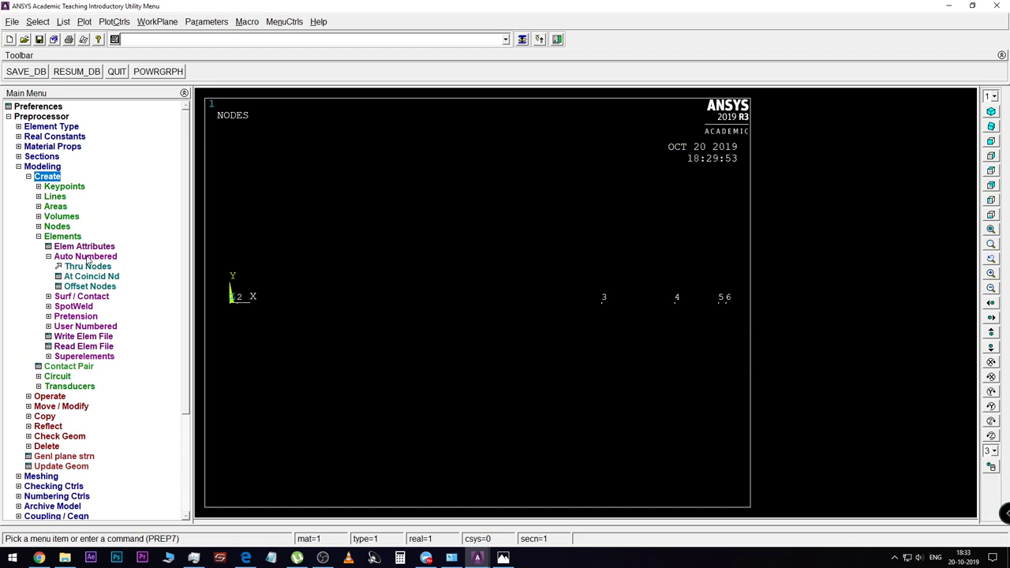
left_click(106, 251)
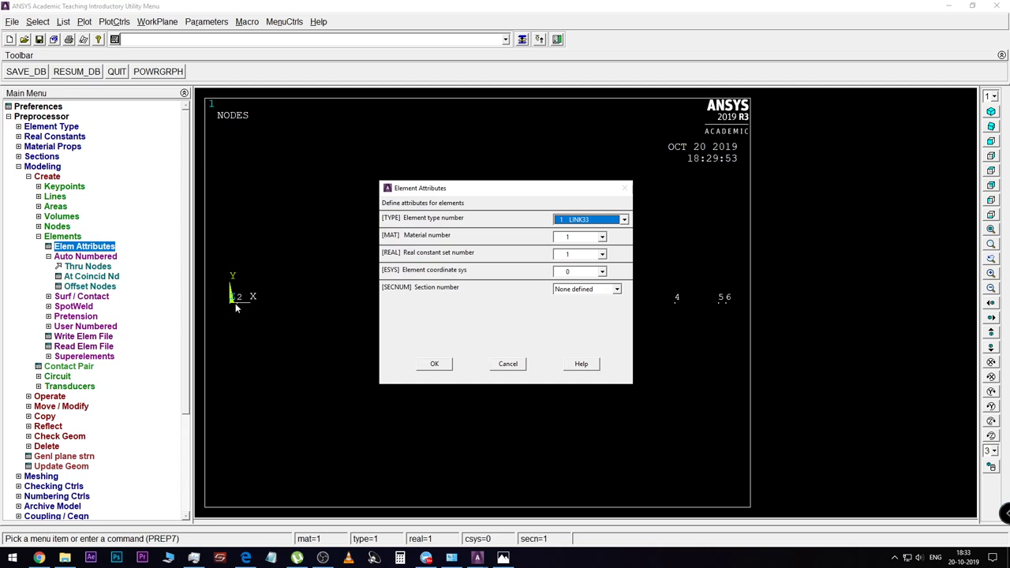
left_click(623, 221)
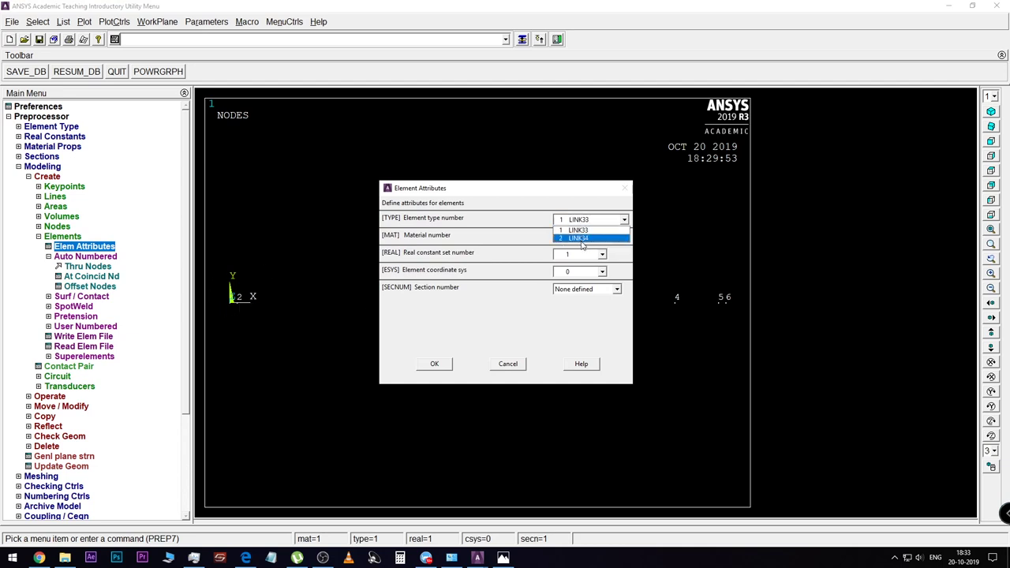
left_click(582, 241)
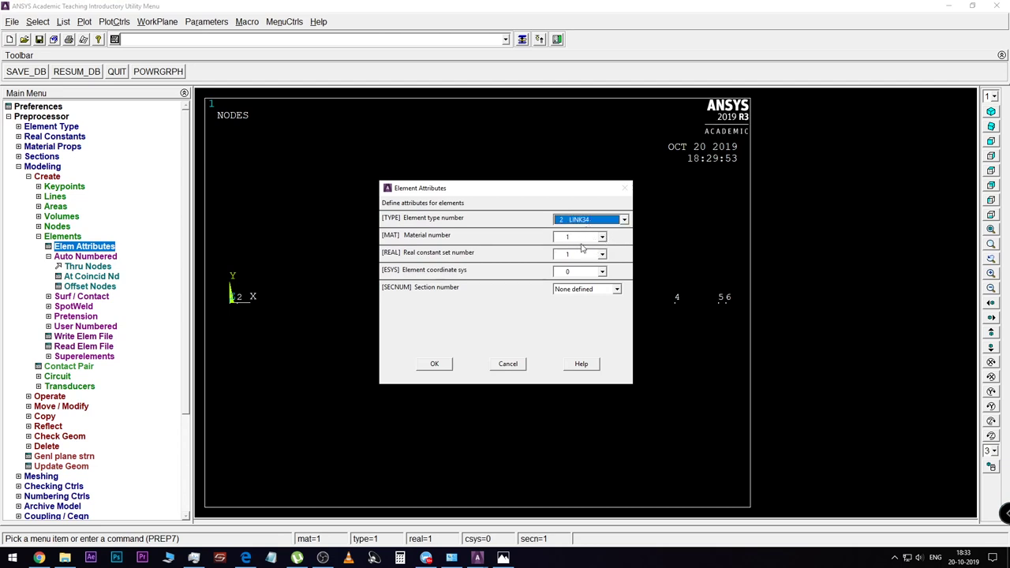
left_click(602, 254)
left_click(598, 264)
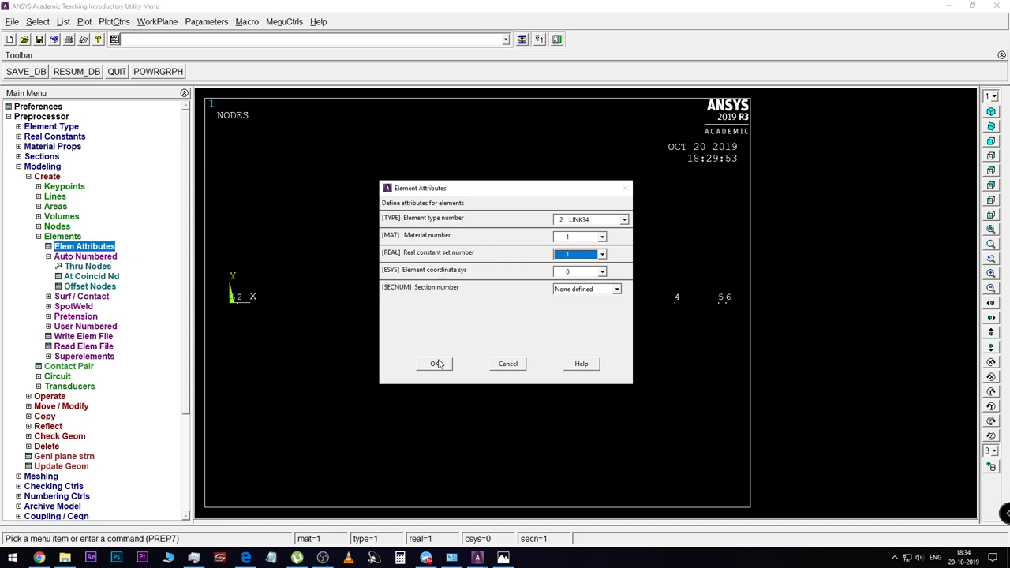
left_click(437, 363)
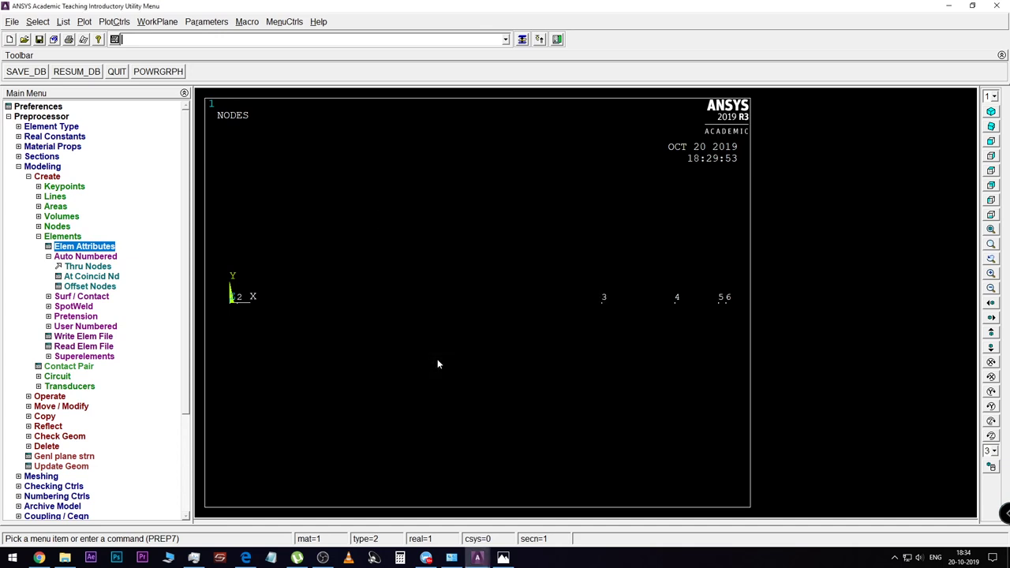
Start an element through nodes at node 2, then cancel the picking.
left_click(83, 268)
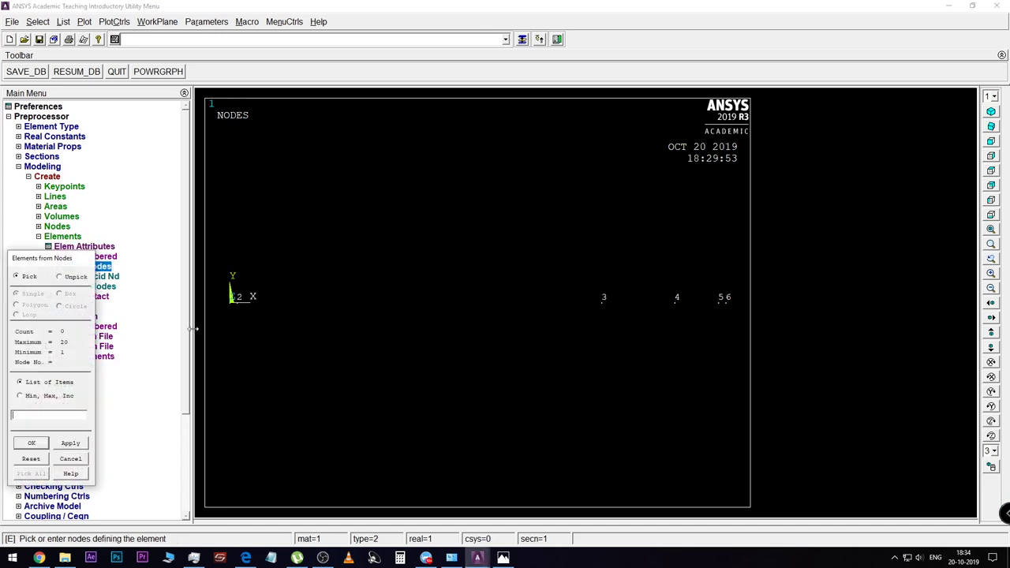
left_click(235, 298)
key("Return")
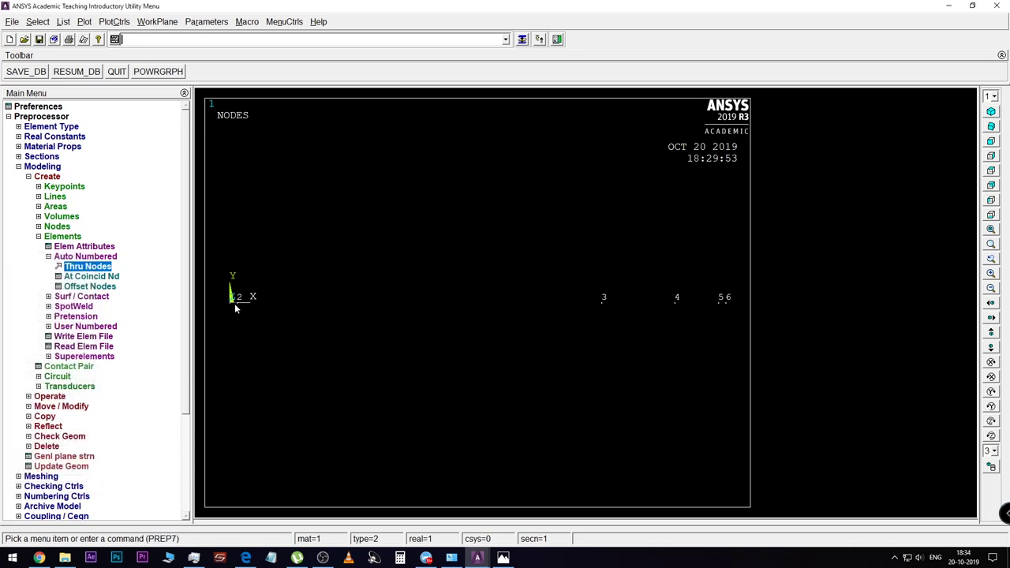
Create a LINK33 conduction element with material 2 from node 2 to node 3.
left_click(85, 247)
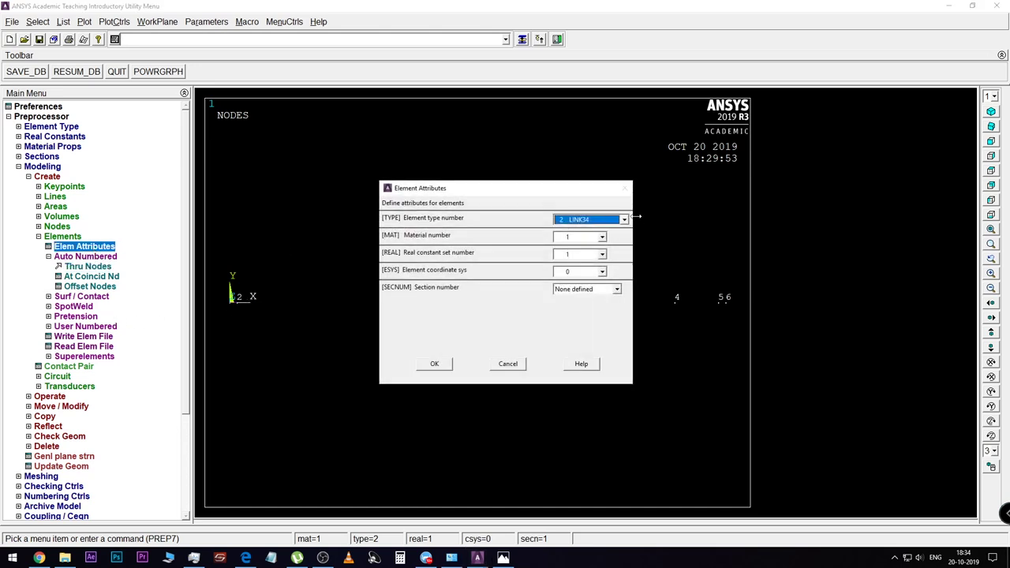
left_click(602, 238)
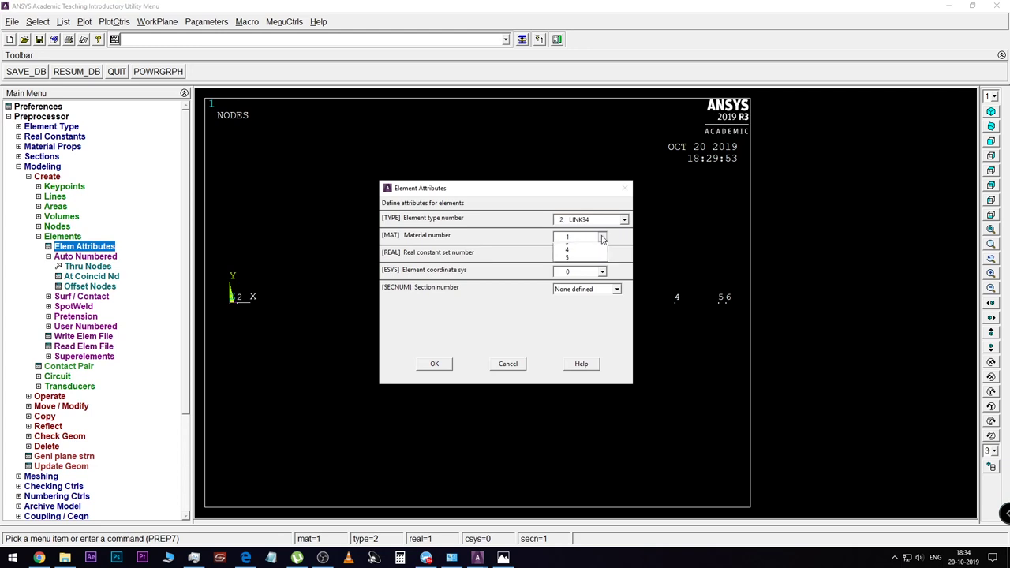
left_click(593, 253)
left_click(624, 220)
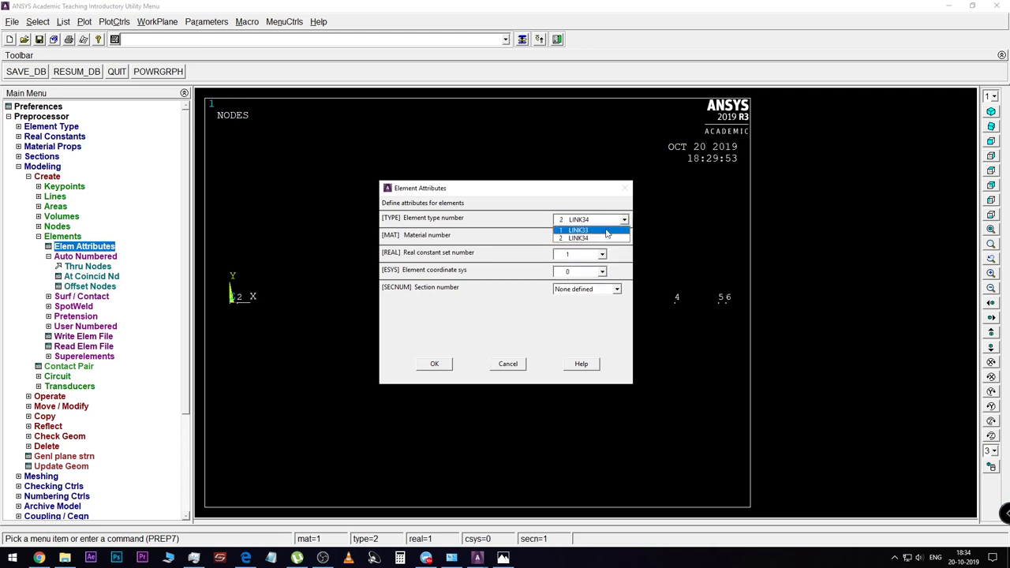
left_click(580, 228)
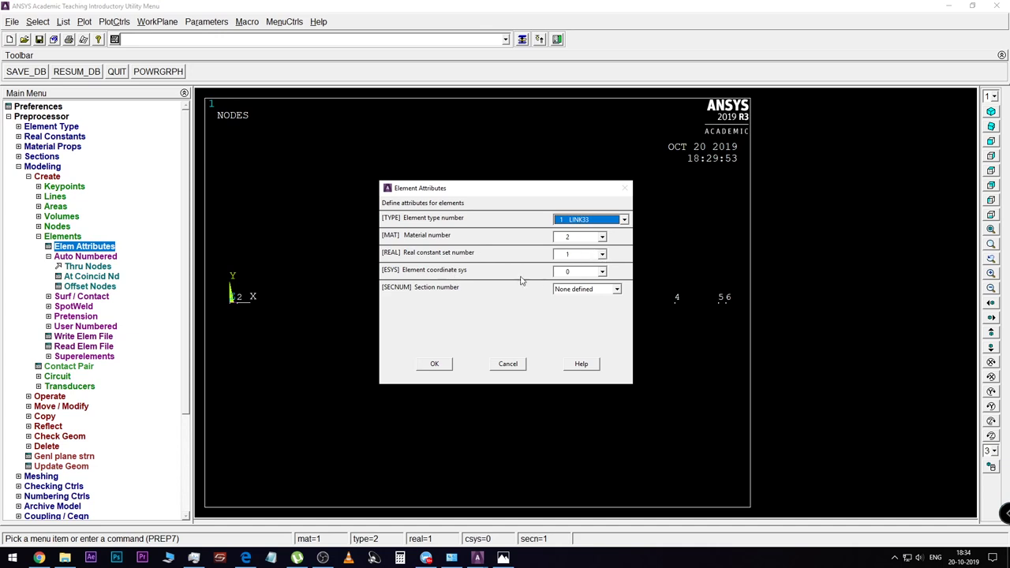
left_click(435, 365)
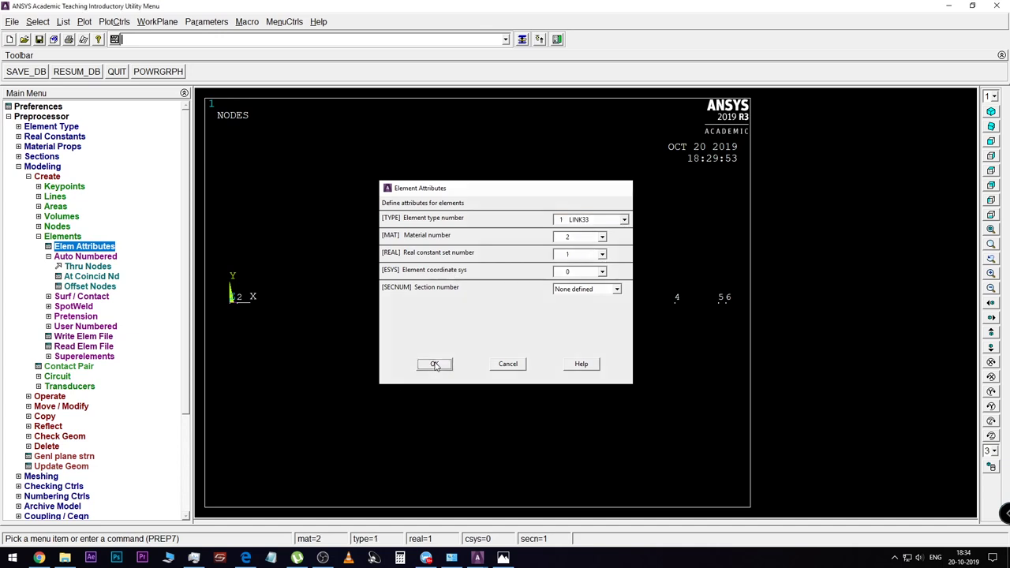
left_click(111, 267)
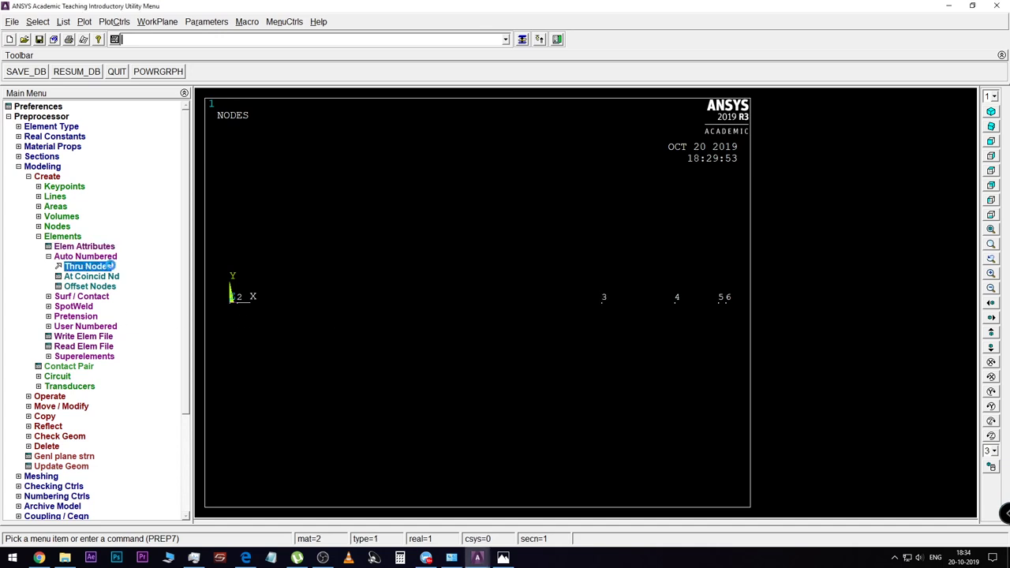
left_click(236, 302)
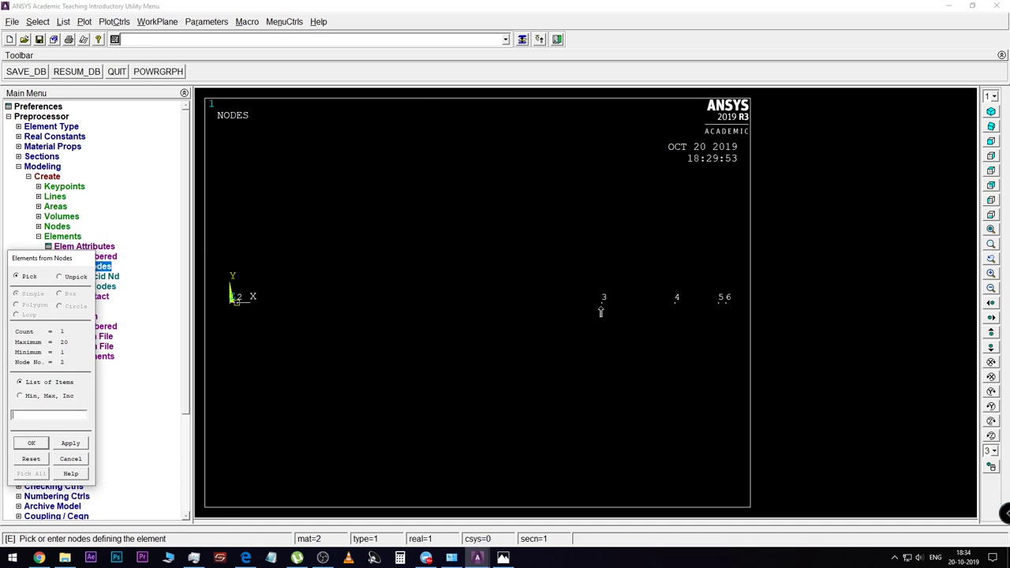
left_click(601, 308)
left_click(33, 446)
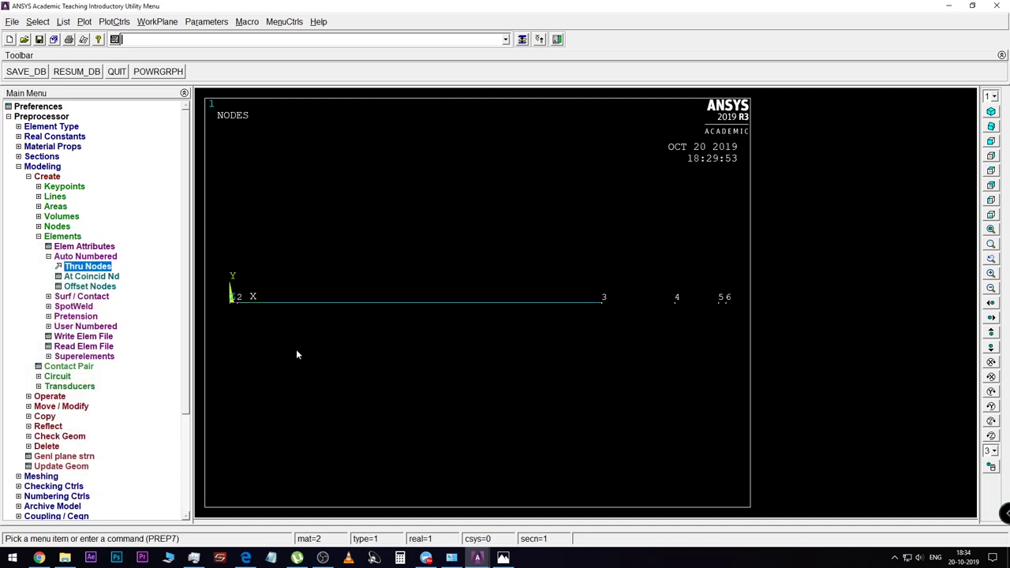
Switch to material 3 and create the element from node 3 to node 4.
left_click(84, 246)
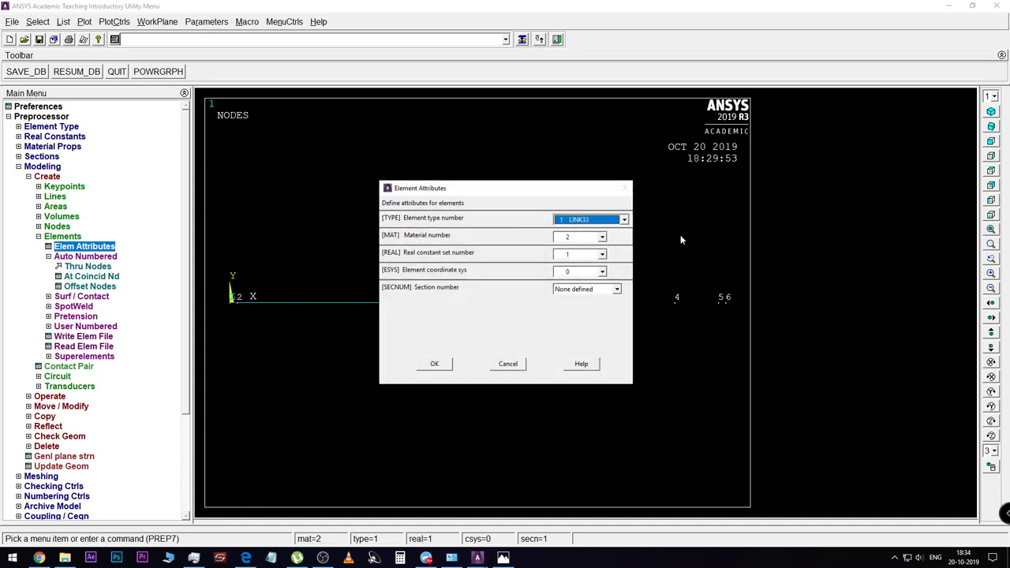
left_click(601, 237)
left_click(573, 264)
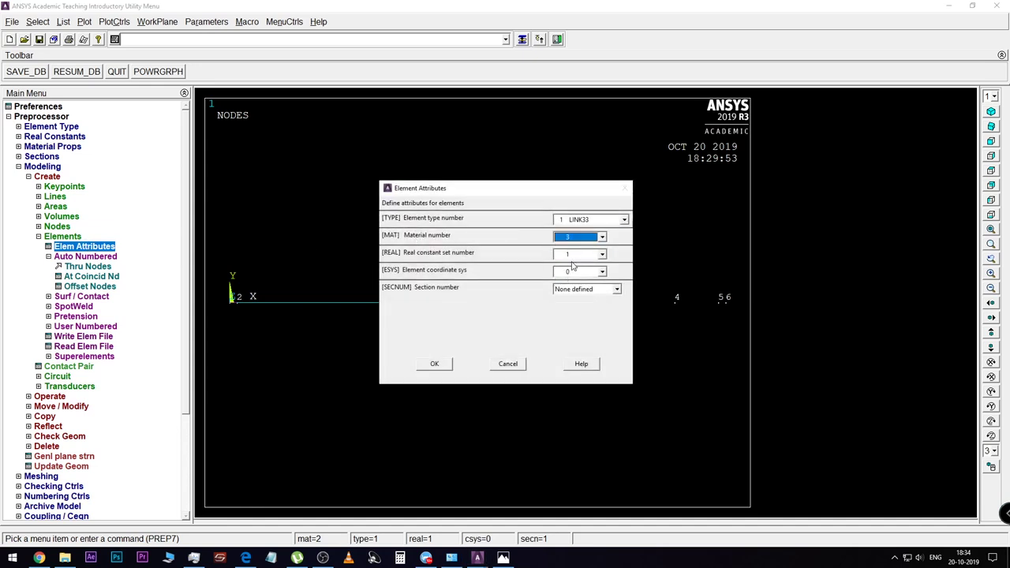
left_click(432, 367)
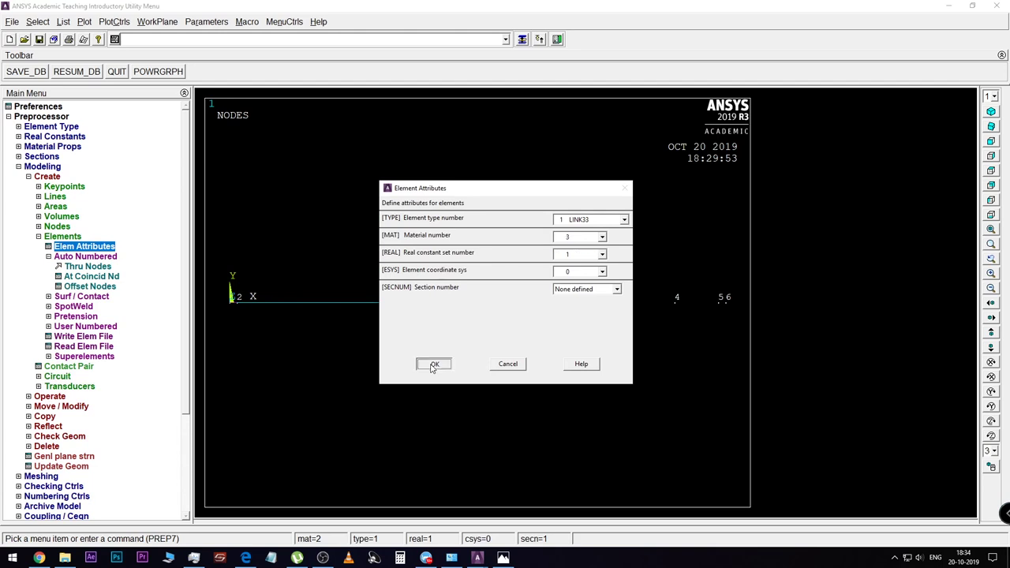
left_click(96, 269)
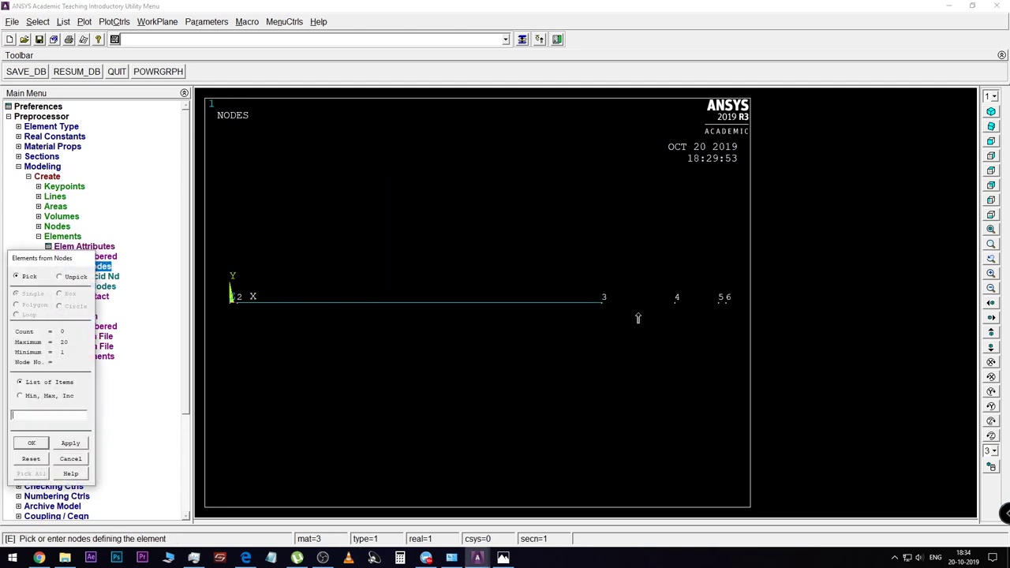
left_click(601, 303)
left_click(675, 303)
left_click(32, 442)
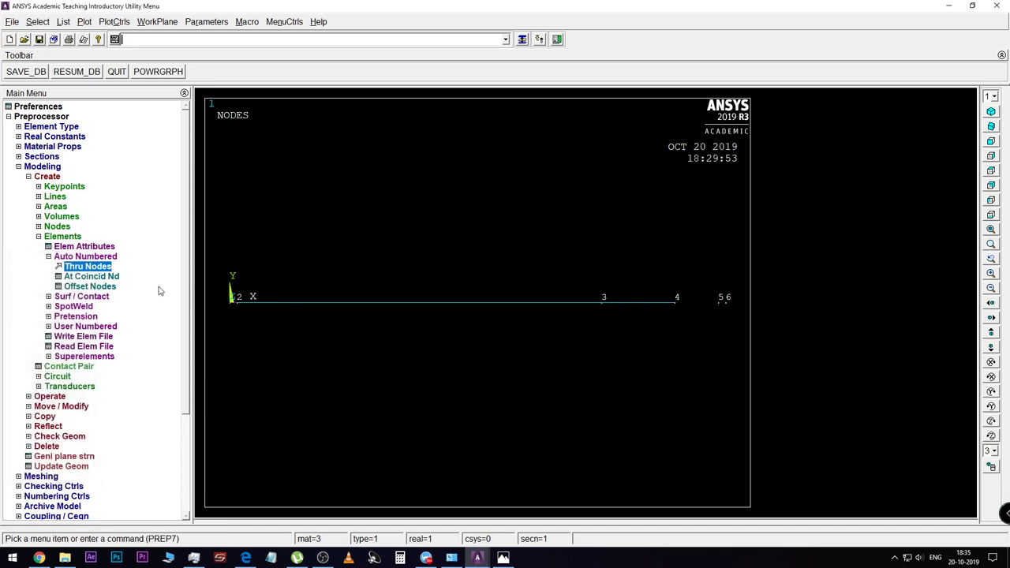
left_click(103, 247)
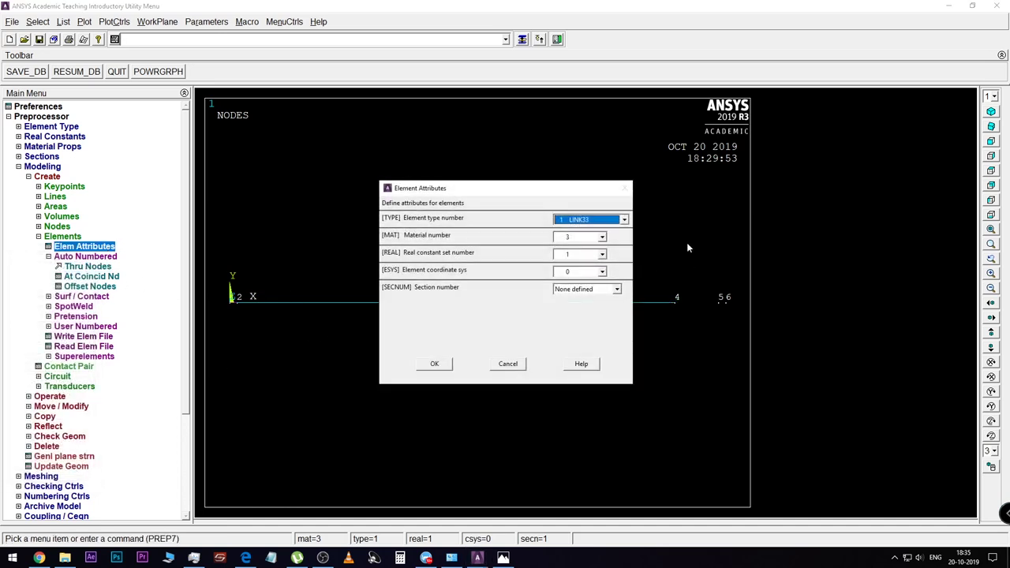
Keep element type 1 LINK33 and set material number 4 for new elements.
left_click(623, 219)
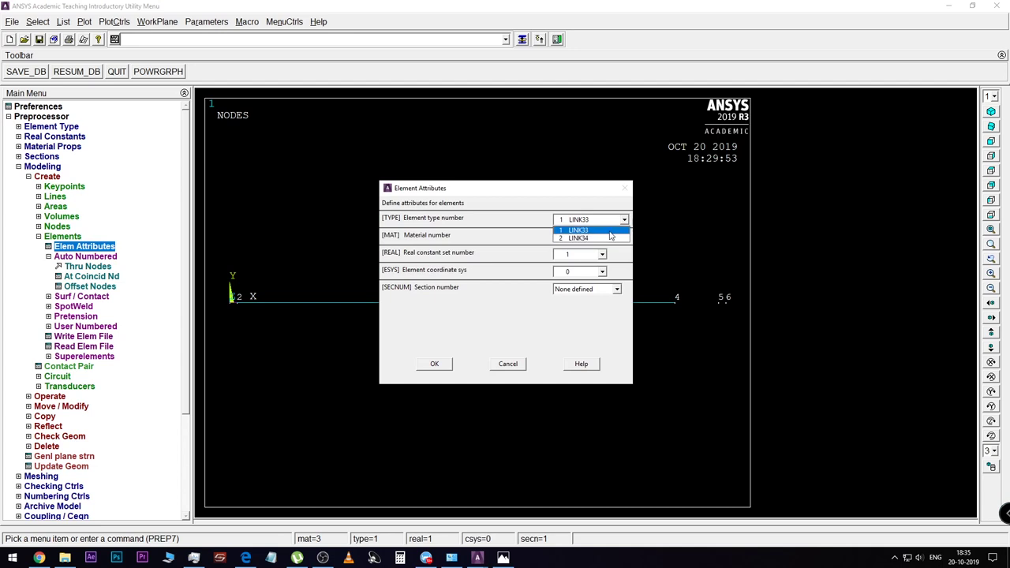
left_click(609, 232)
left_click(601, 237)
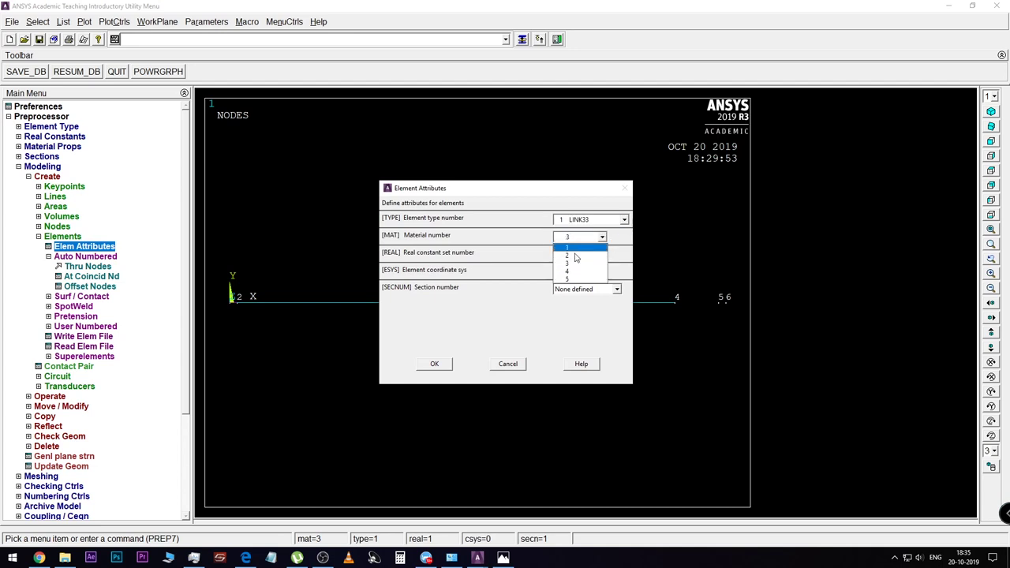
left_click(568, 272)
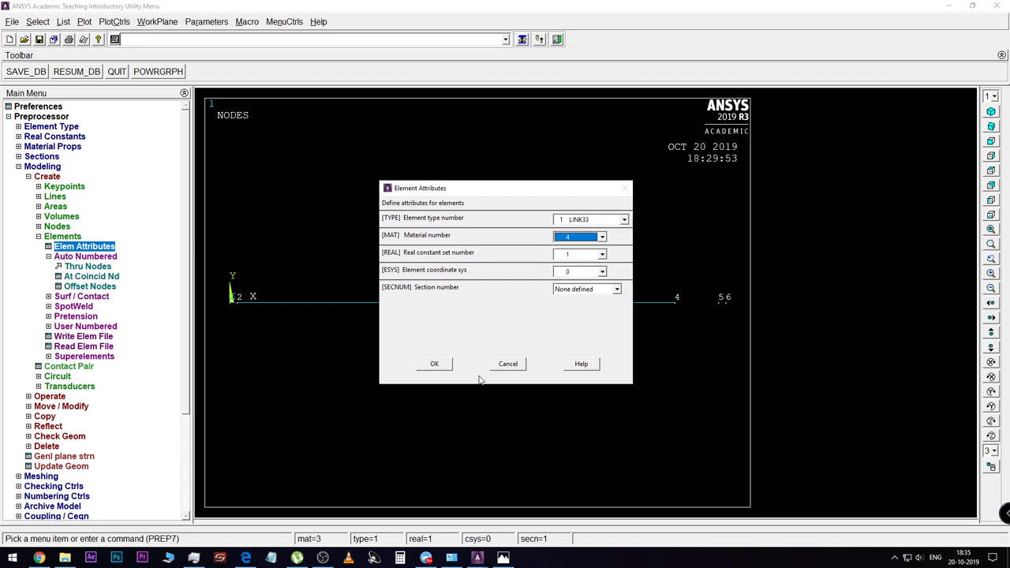
left_click(429, 366)
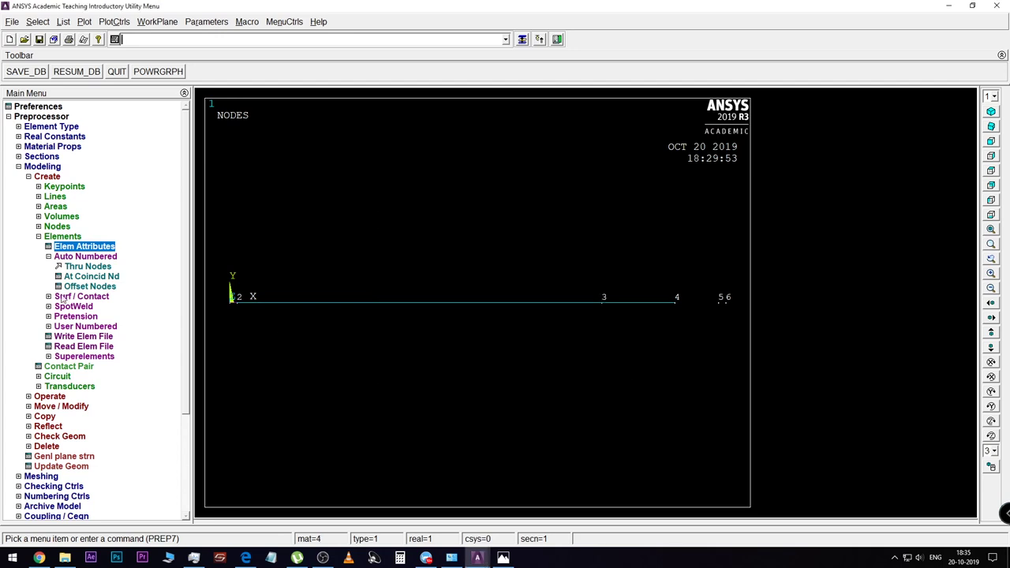
Start an element through nodes, picking nodes 4 and 5.
left_click(87, 267)
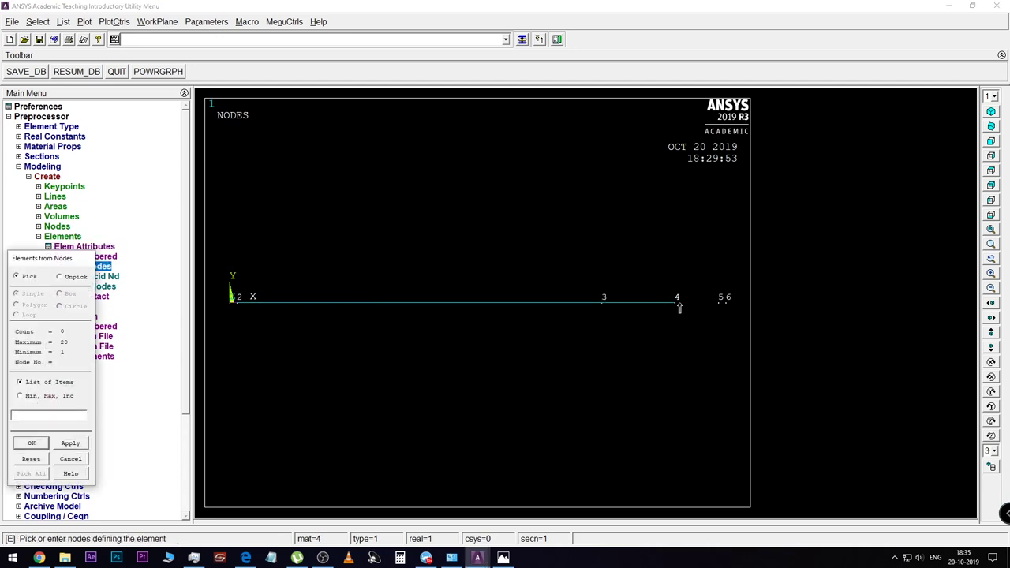
left_click(676, 302)
left_click(719, 302)
Finish the node 4–5 element, then switch attributes to type 2 LINK34 with material 5.
left_click(32, 442)
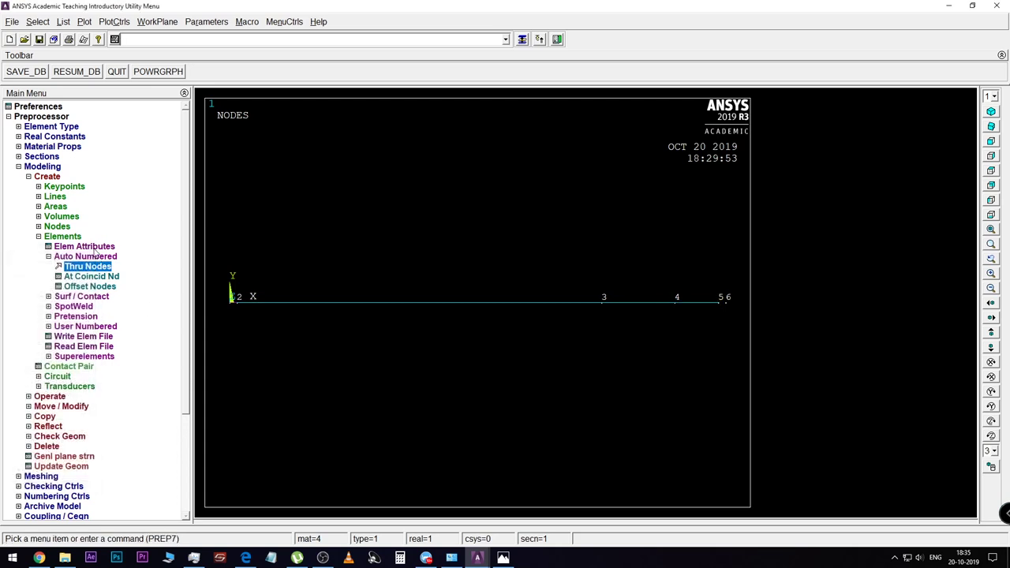
left_click(85, 246)
left_click(624, 219)
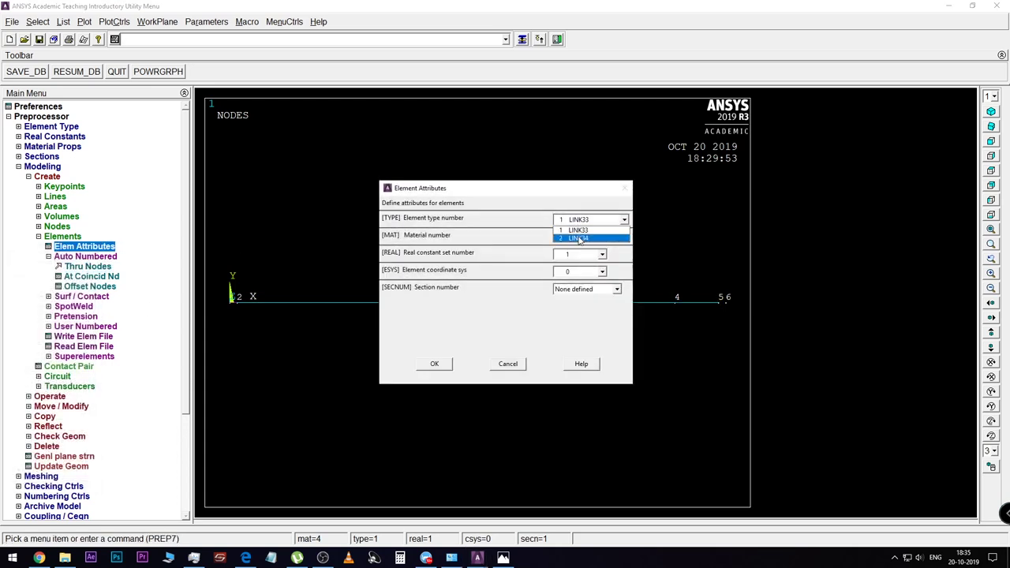
left_click(580, 238)
left_click(602, 237)
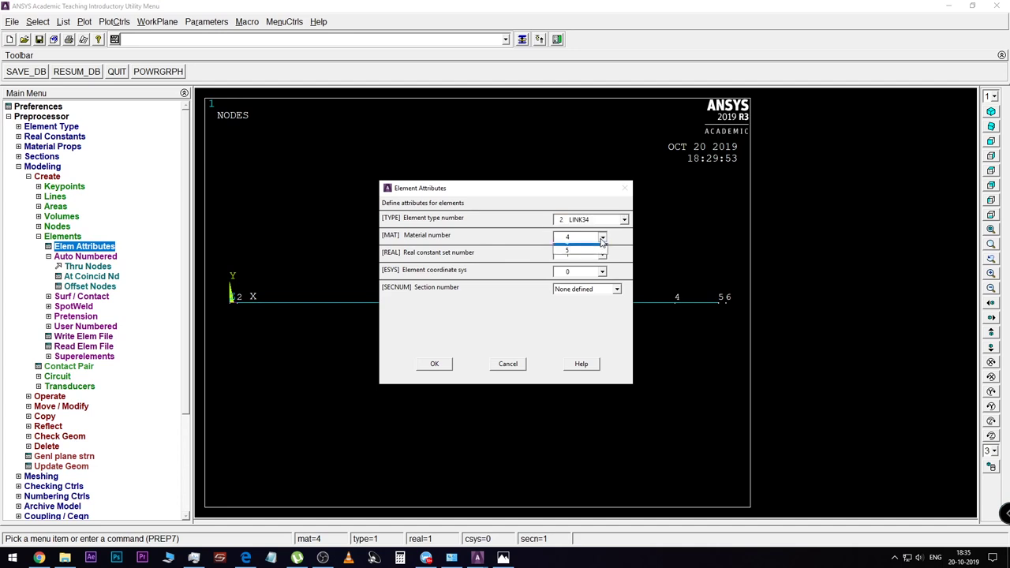
left_click(579, 275)
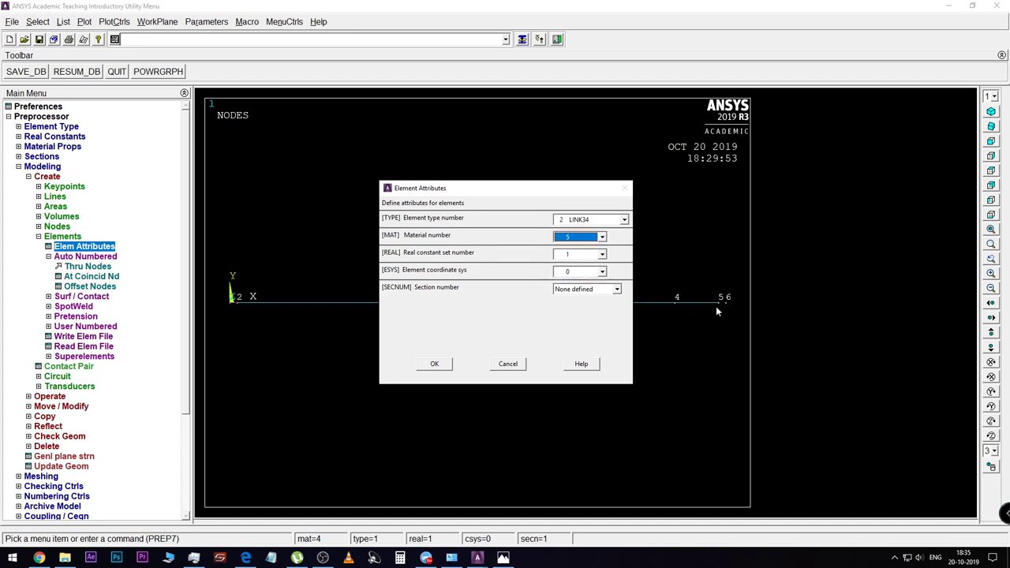
left_click(444, 366)
Create the LINK34 convection element joining nodes 5 and 6.
left_click(85, 267)
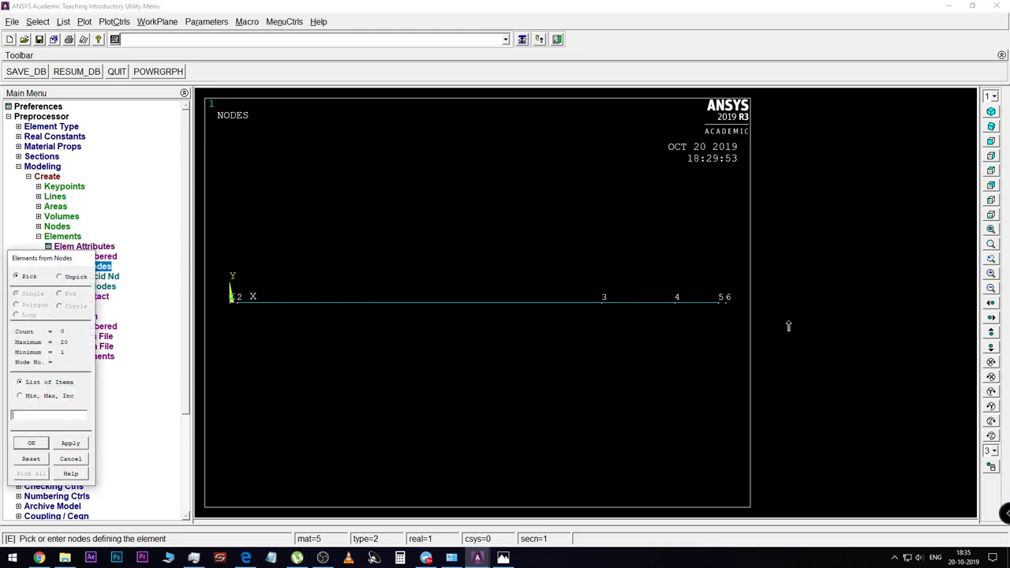
left_click(718, 304)
left_click(725, 304)
left_click(30, 444)
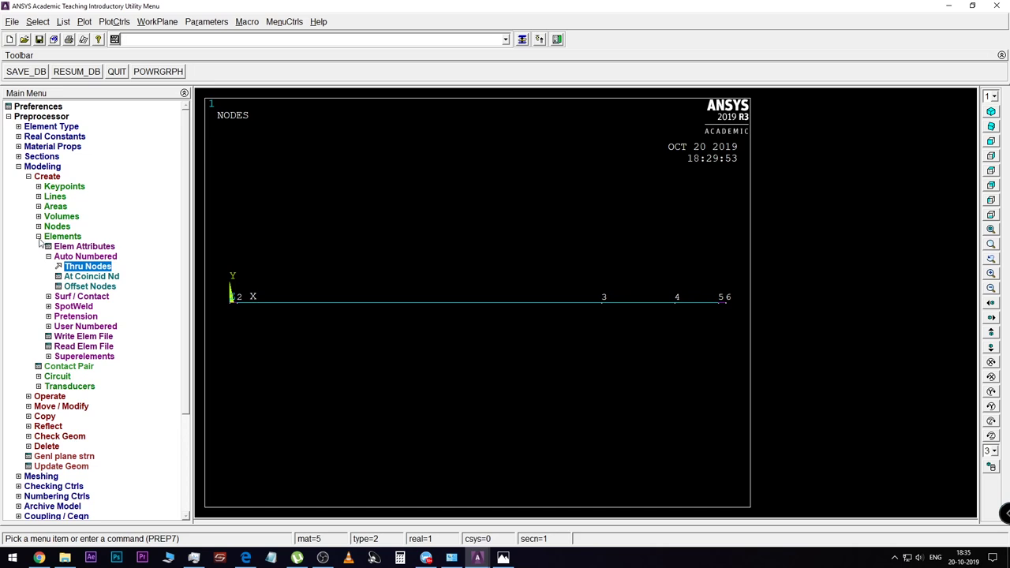
left_click(38, 237)
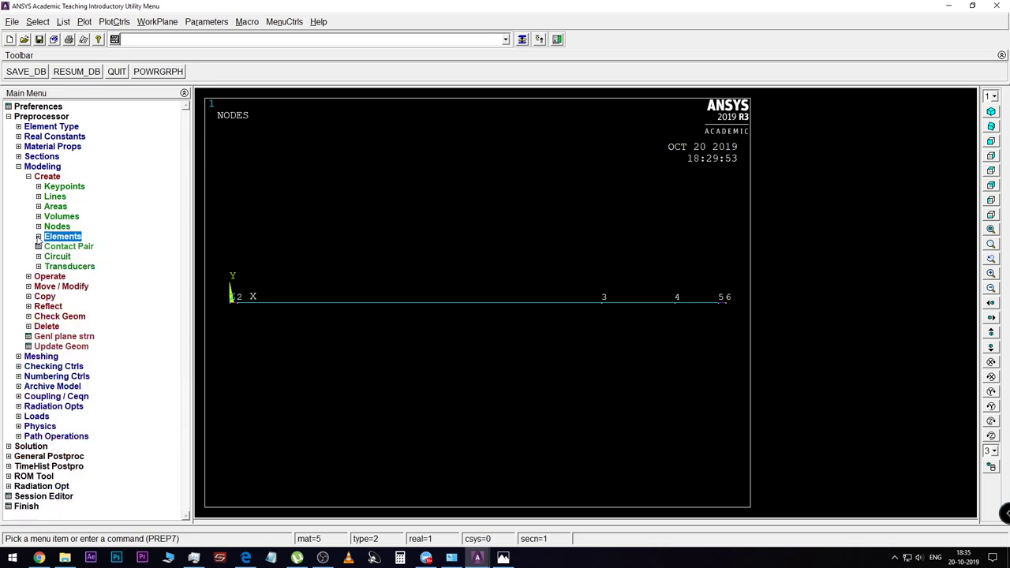
Bring up the Apply TEMP on Nodes picker after checking the wall sketch in Photos.
left_click(19, 166)
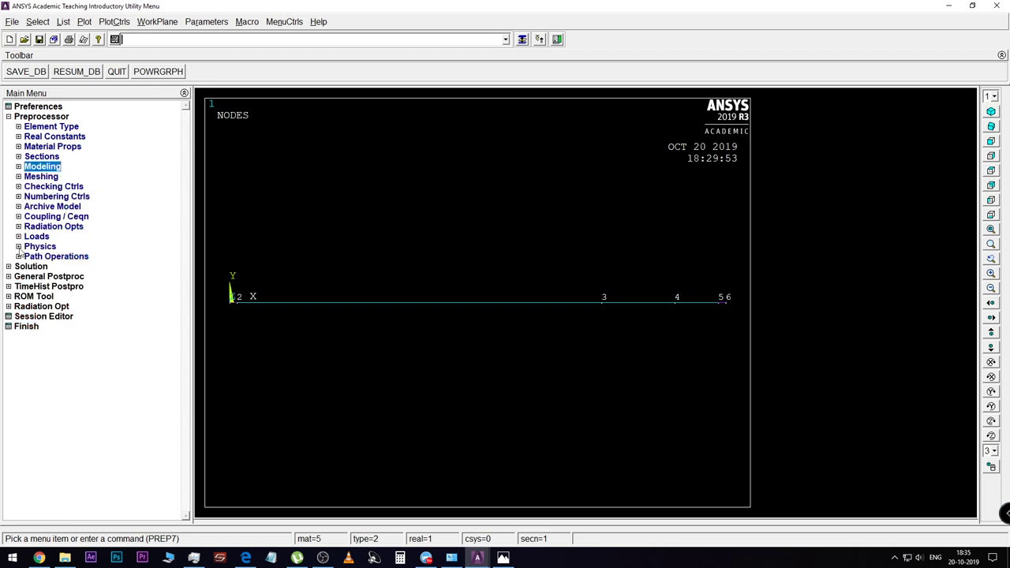
left_click(18, 236)
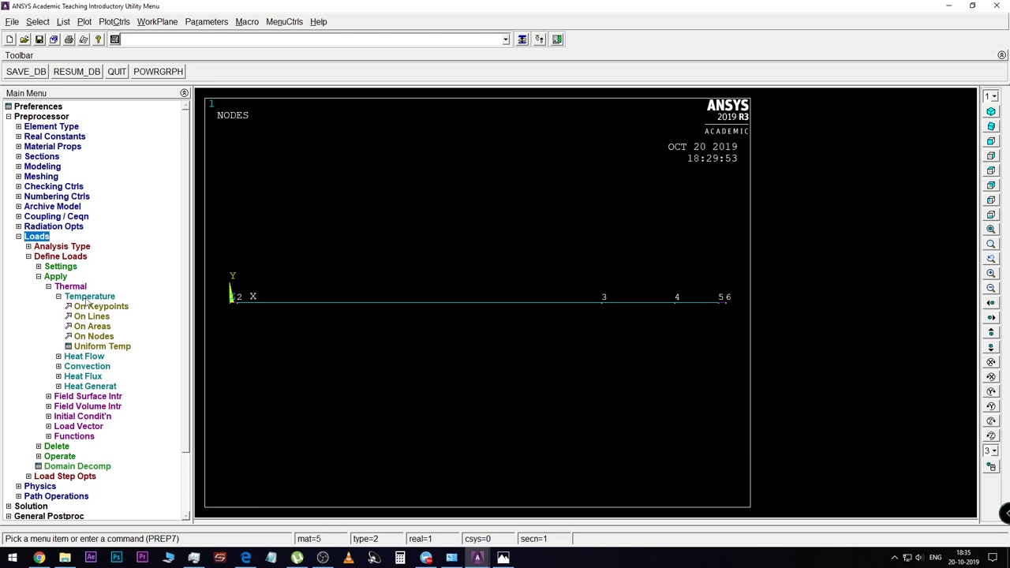
left_click(102, 337)
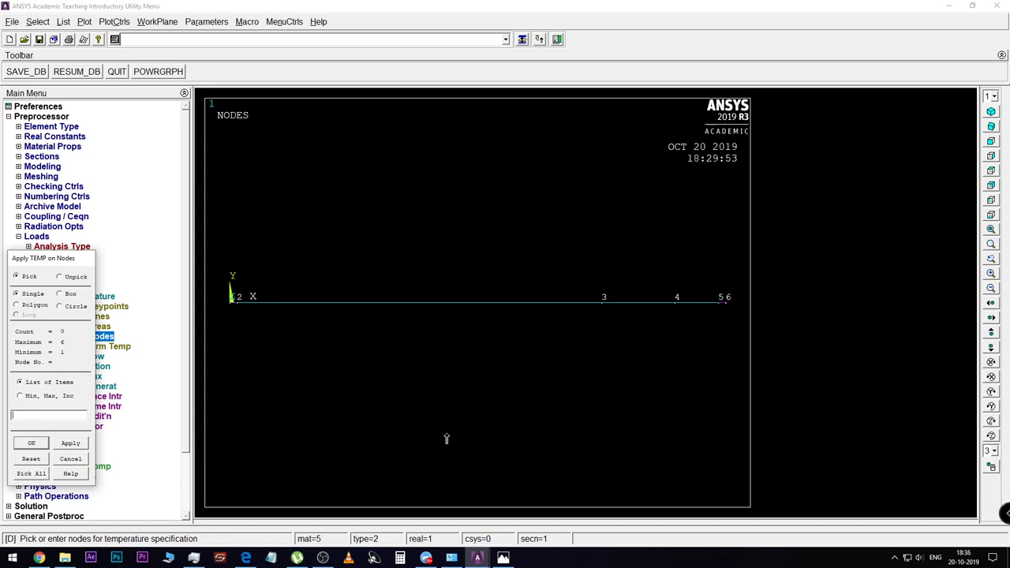
left_click(502, 558)
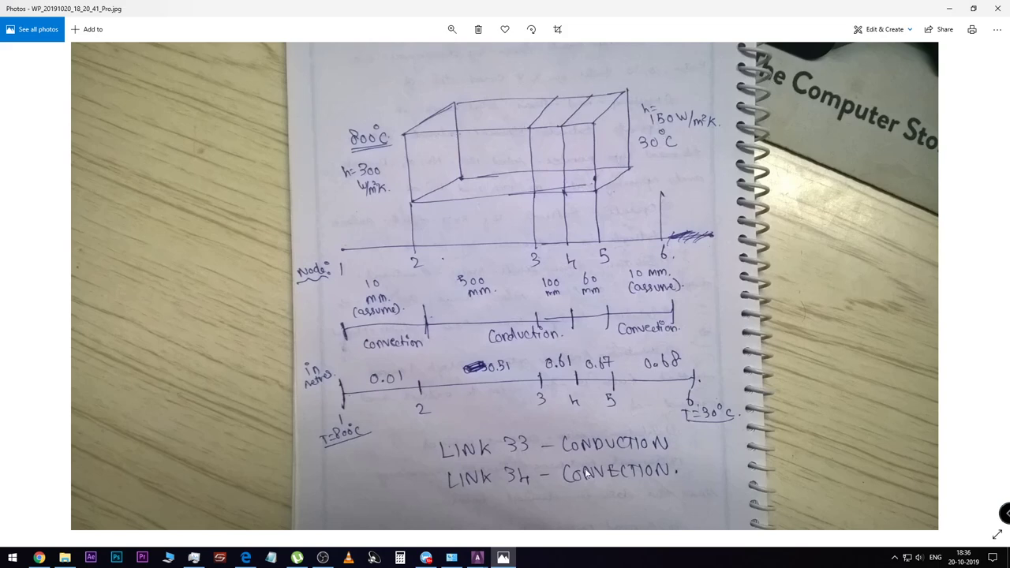
mouse_move(476, 557)
left_click(465, 497)
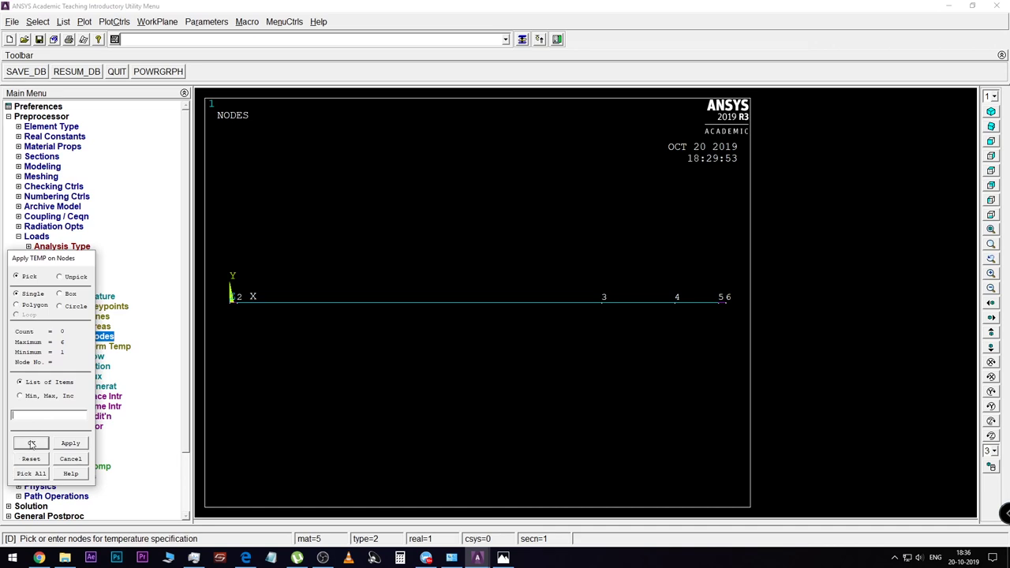
Fix node 1 at the hot end to a temperature of 800.
left_click(229, 304)
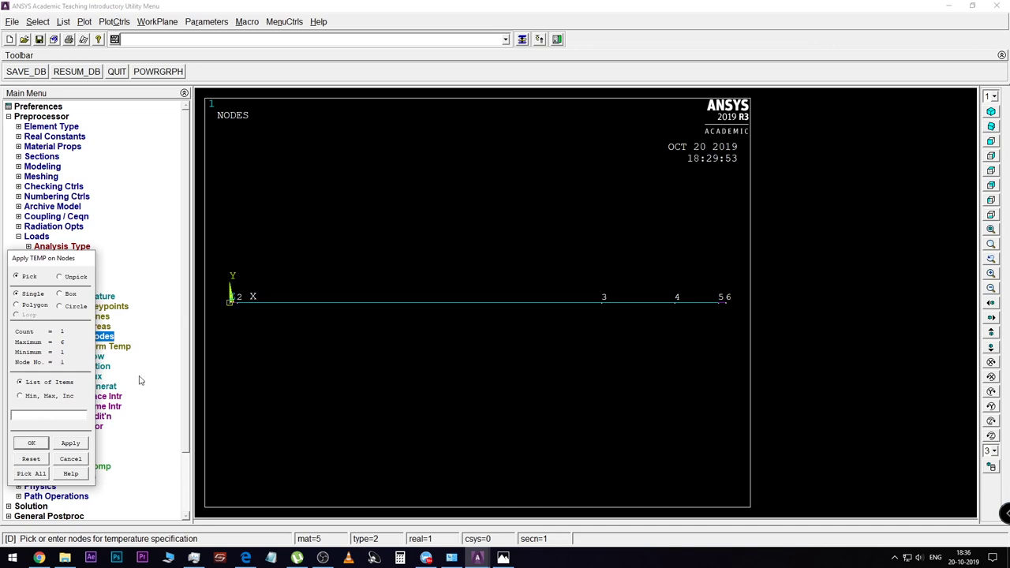
left_click(24, 444)
left_click(579, 247)
type("800")
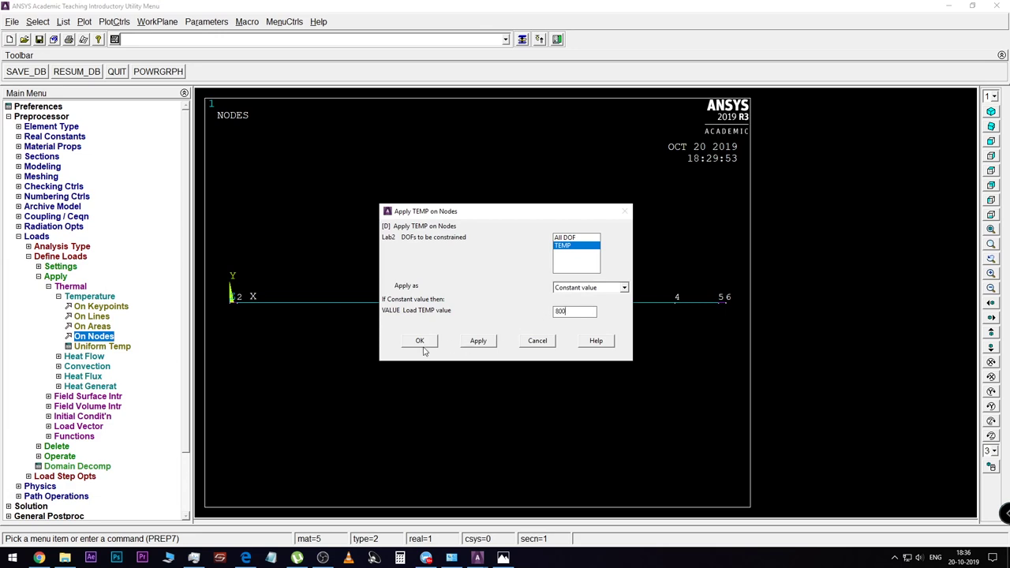
left_click(424, 344)
Fix node 6 at the cold end to a temperature of 30.
left_click(95, 336)
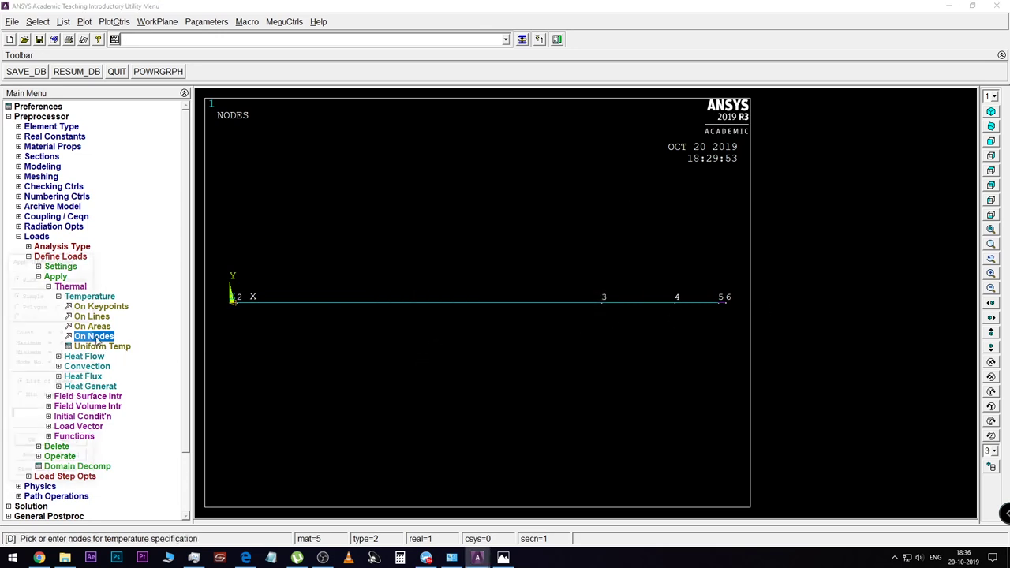
left_click(725, 303)
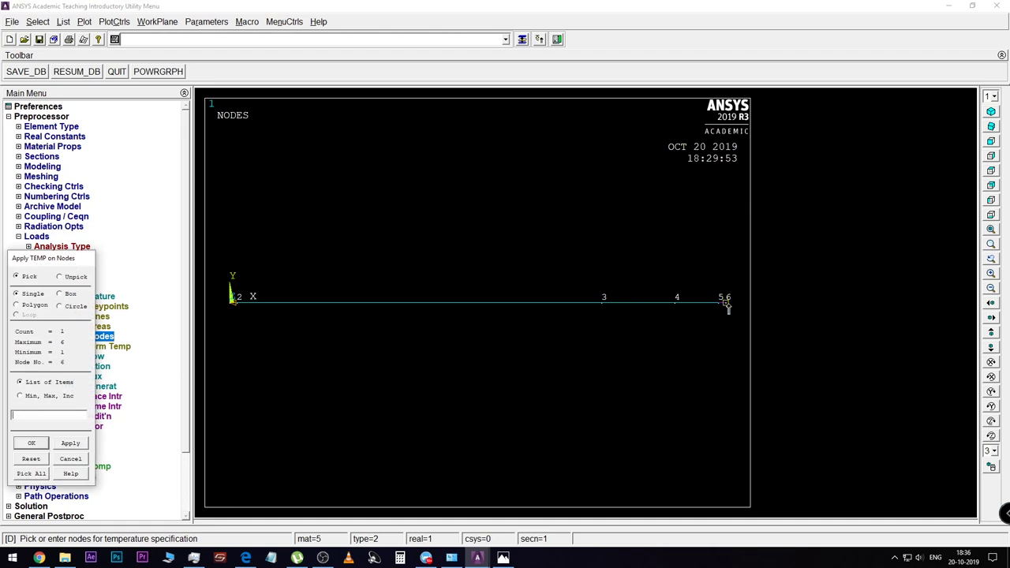
left_click(29, 444)
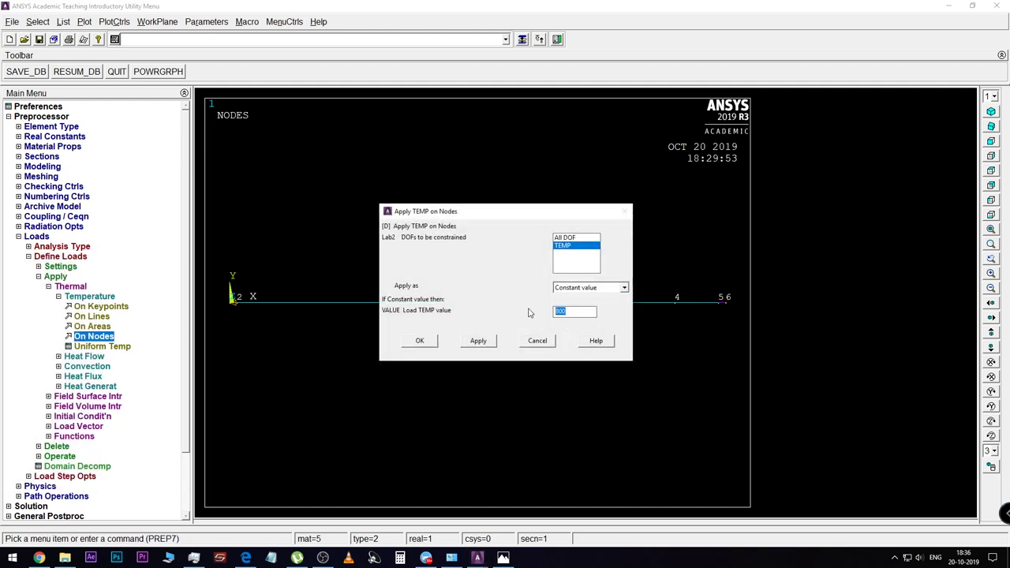
key("BackSpace")
left_click(416, 342)
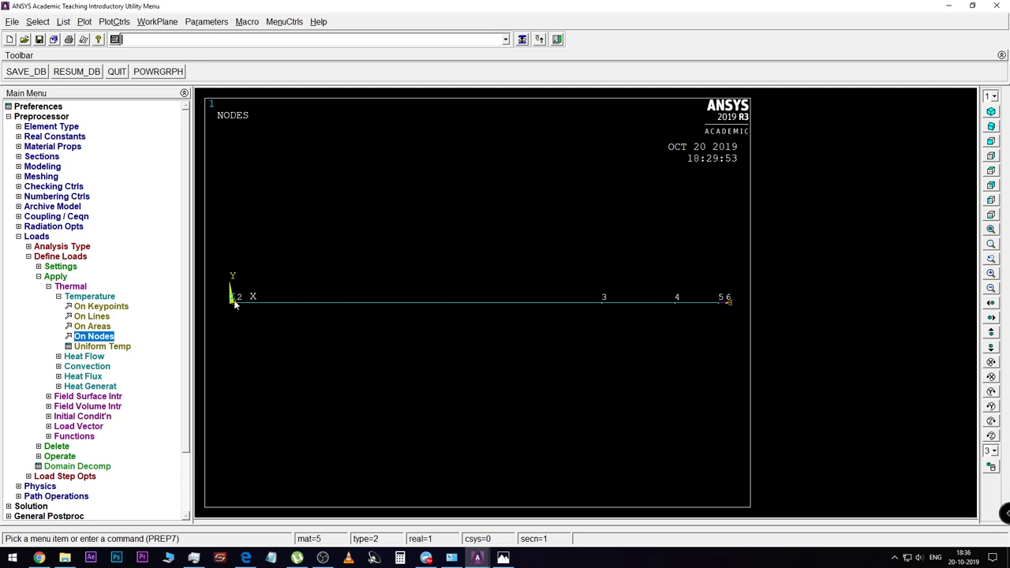
Collapse the Loads and Preprocessor menus and expand Solution.
left_click(18, 237)
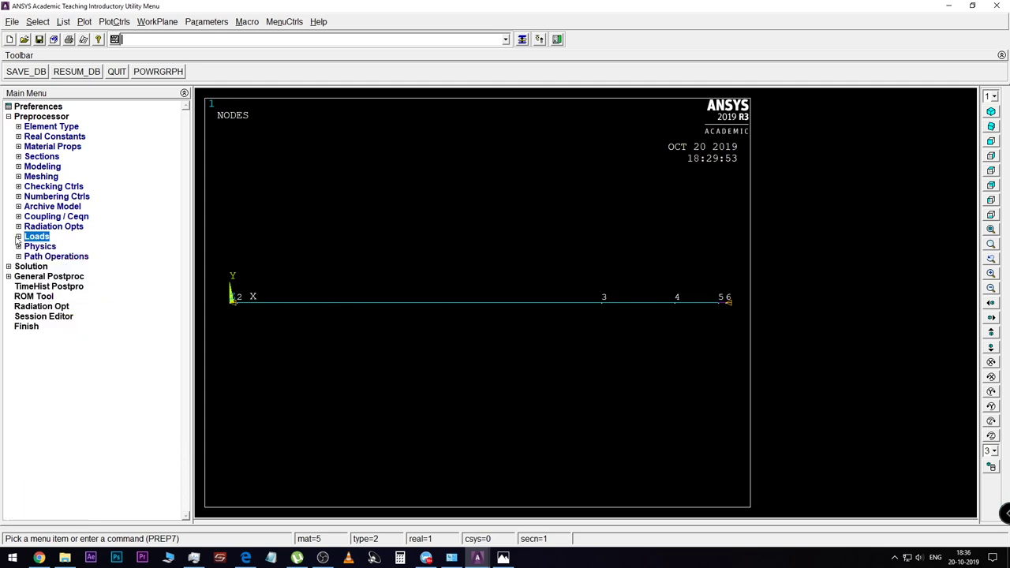
left_click(9, 117)
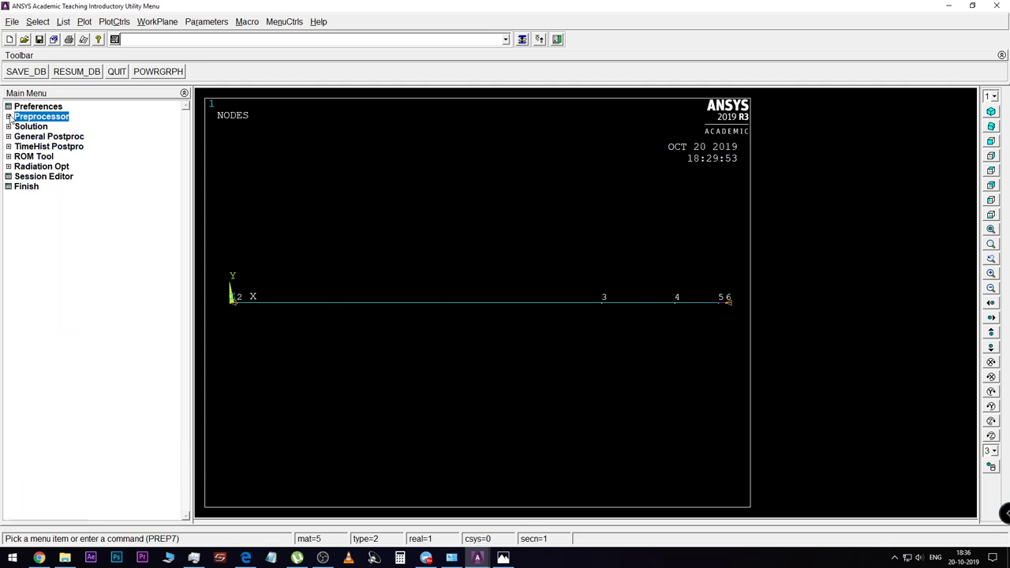
left_click(9, 126)
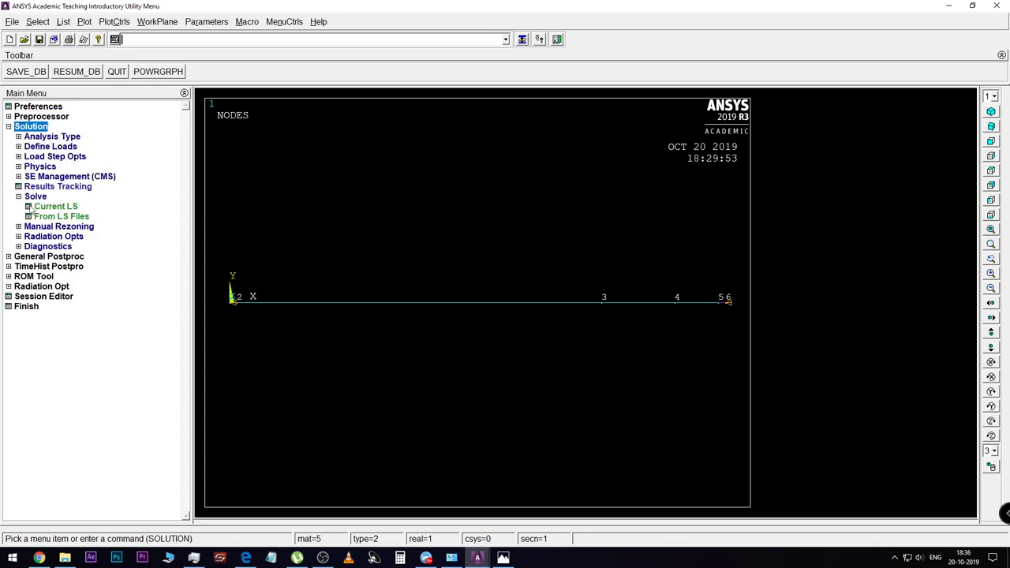
Solve the current load step, accepting both Verify warnings, and close the status windows.
left_click(72, 208)
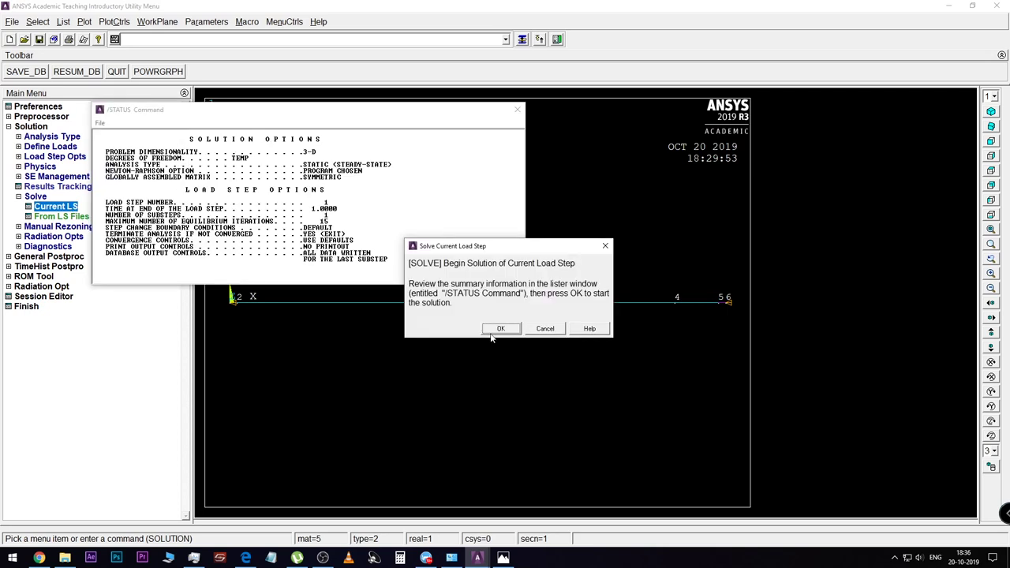
left_click(509, 325)
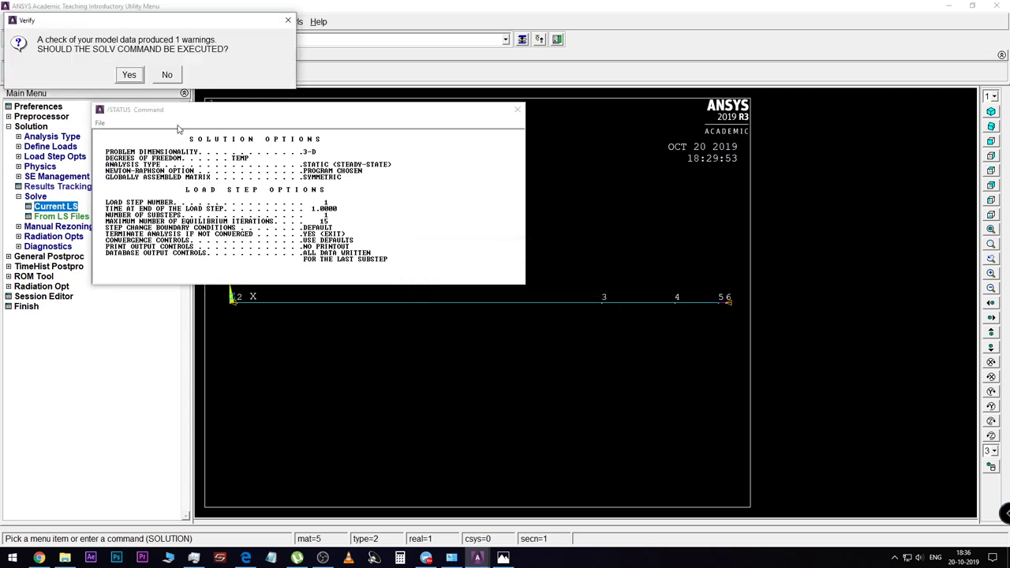
left_click(127, 76)
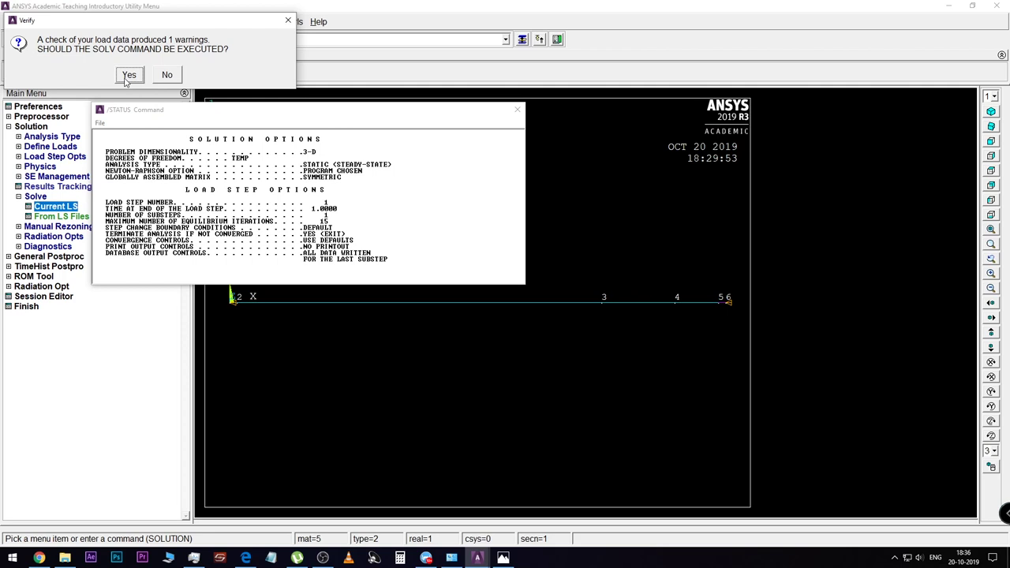
left_click(127, 76)
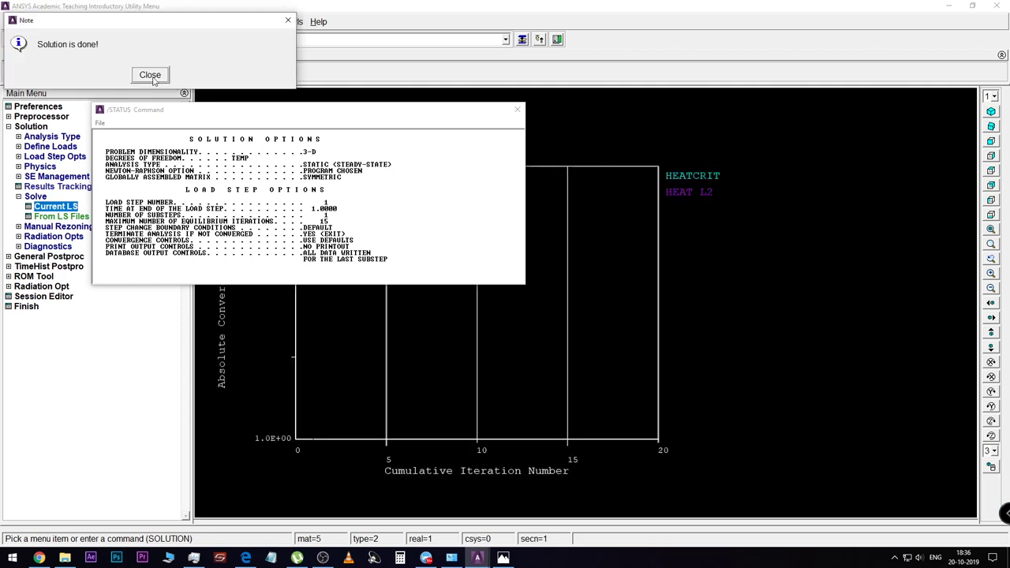
left_click(152, 77)
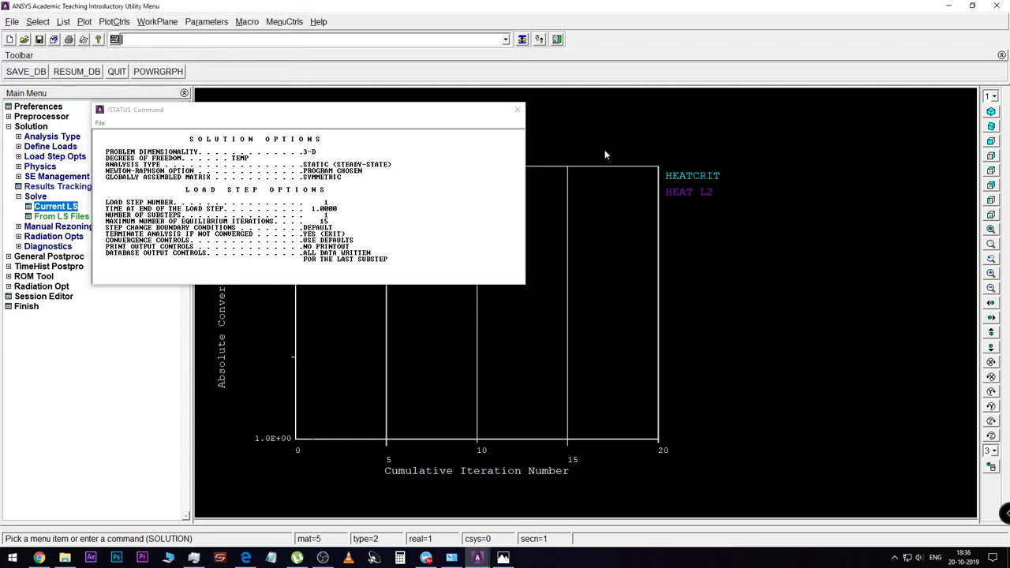
left_click(516, 109)
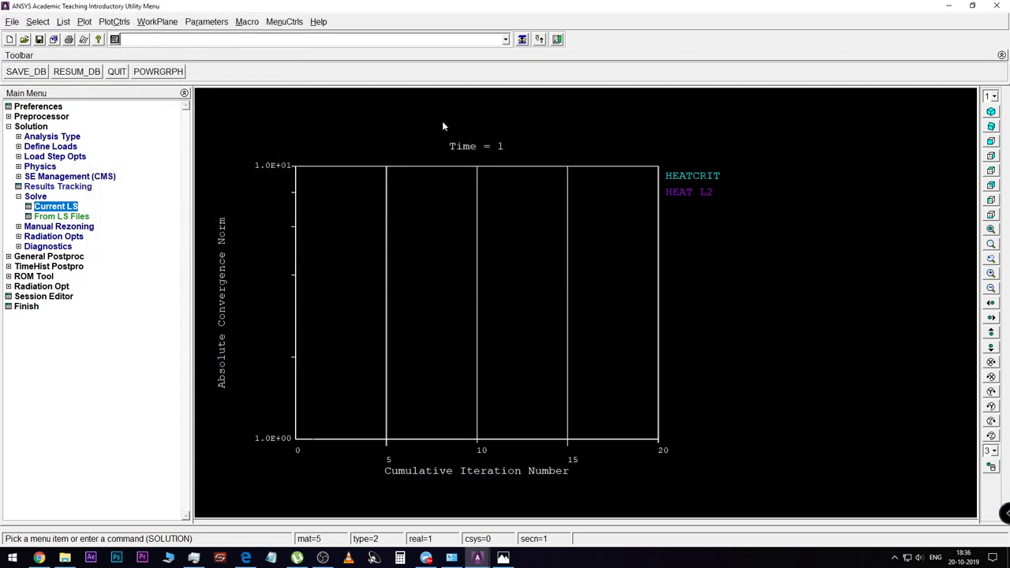
Define an element table item TEMP for element temperature in General Postproc.
left_click(18, 196)
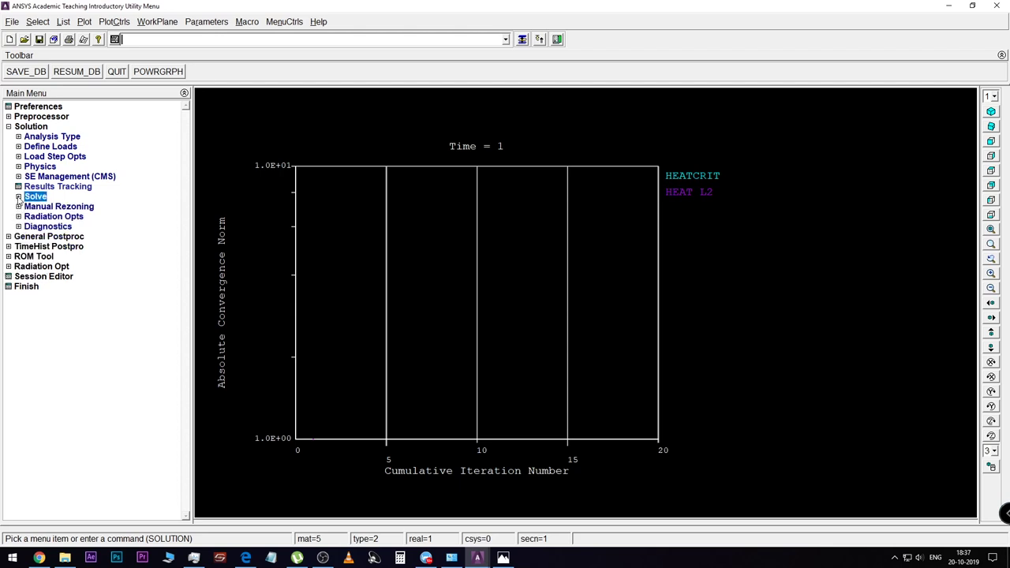
left_click(8, 126)
left_click(8, 135)
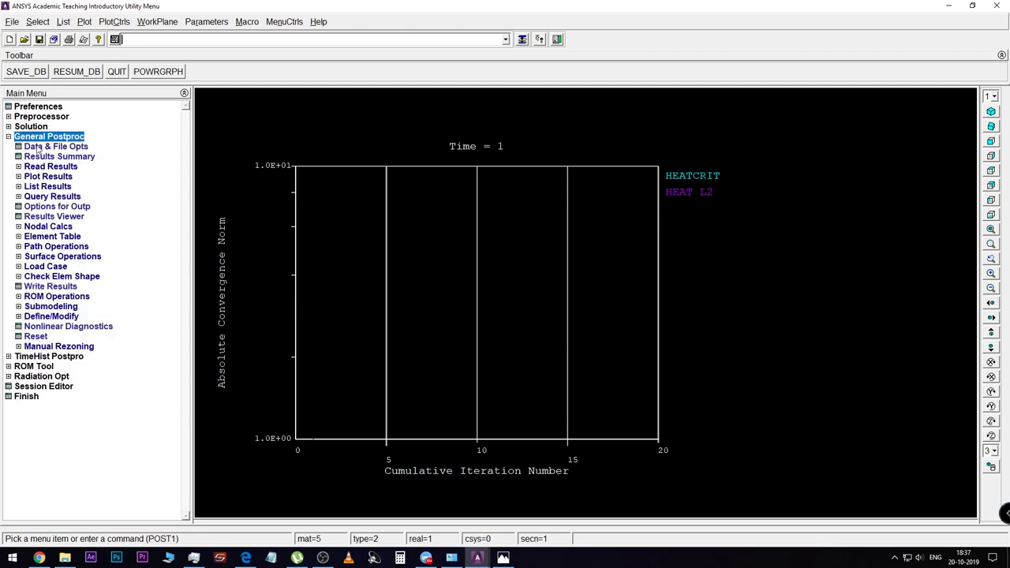
left_click(47, 176)
left_click(66, 238)
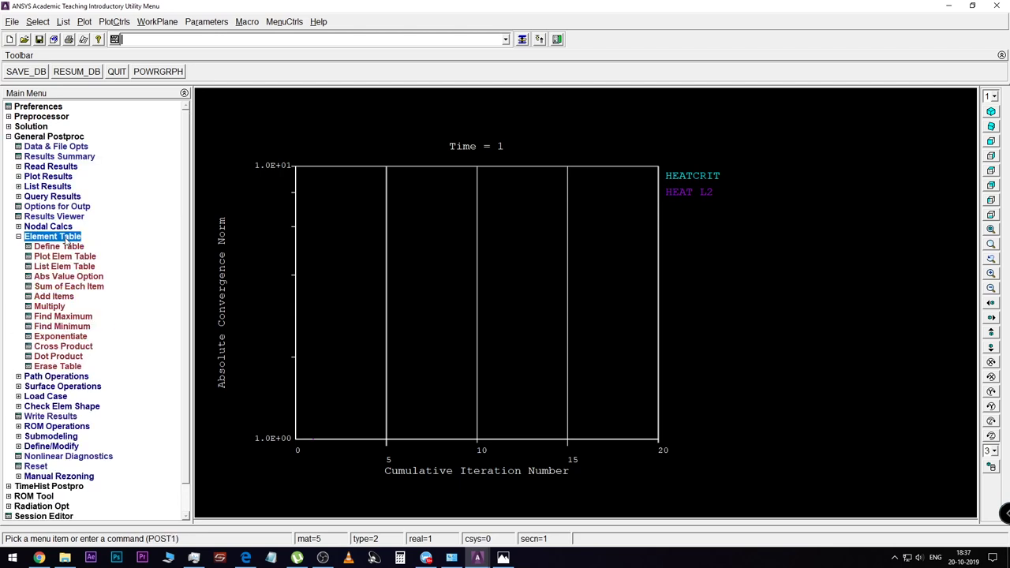
left_click(60, 246)
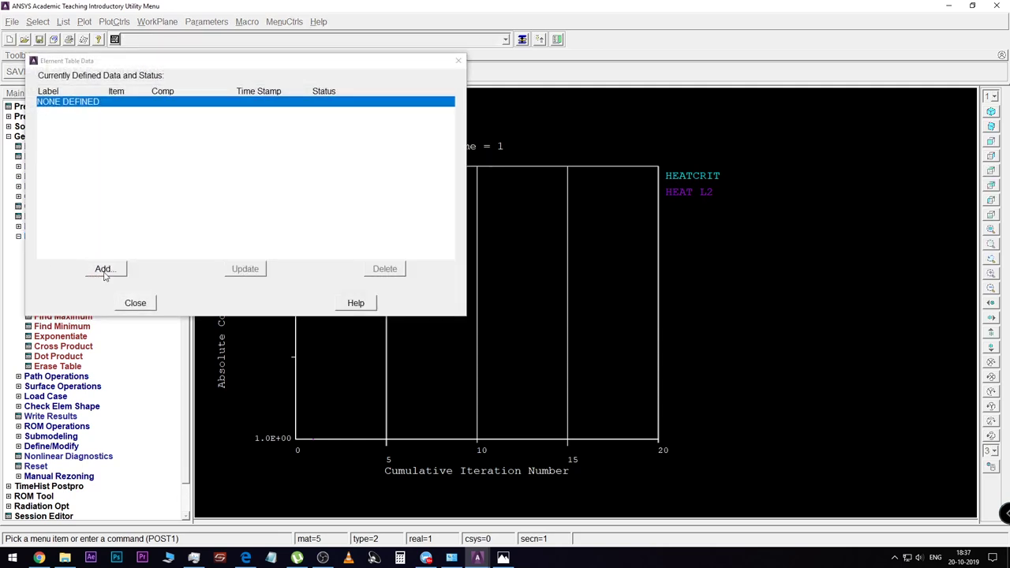
left_click(103, 271)
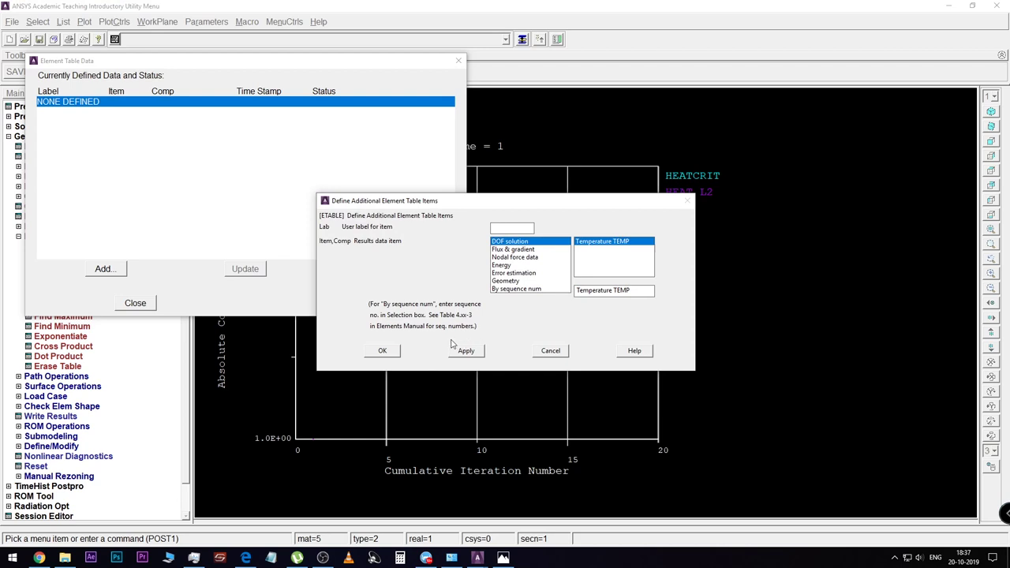
left_click(384, 352)
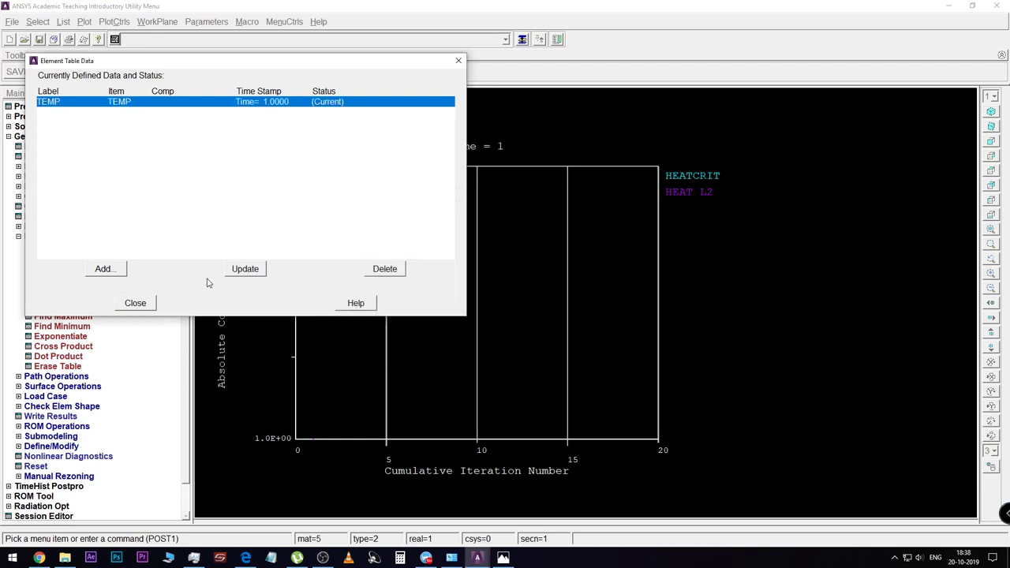
left_click(136, 306)
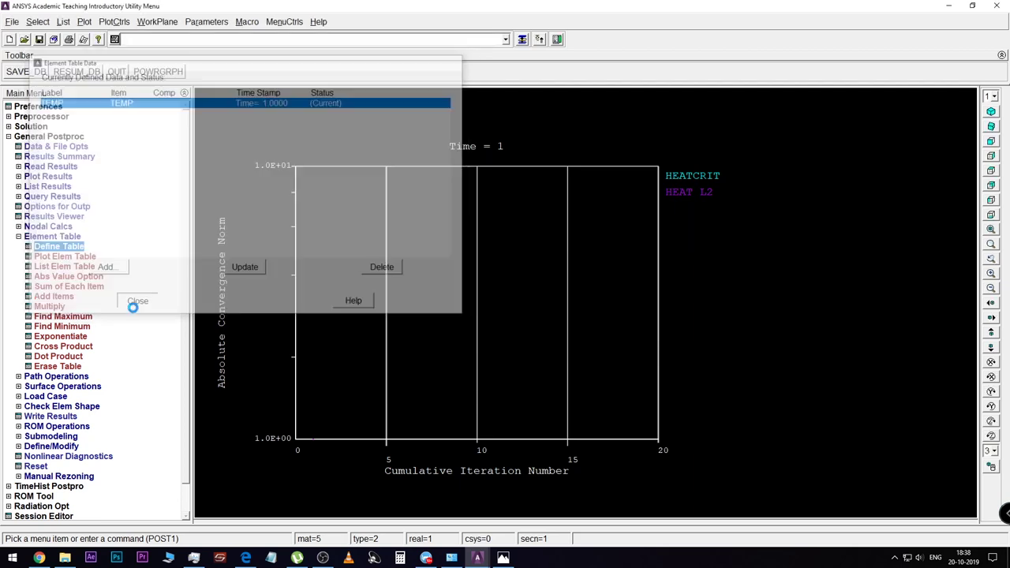
List the TEMP element table data, showing temperatures from 799.21 to 31.578.
left_click(49, 186)
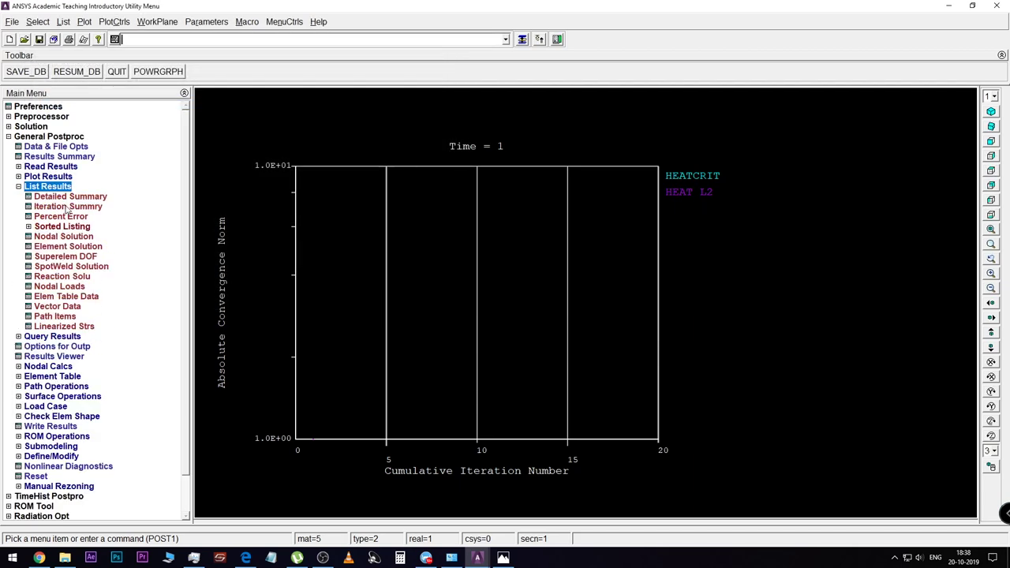
left_click(98, 300)
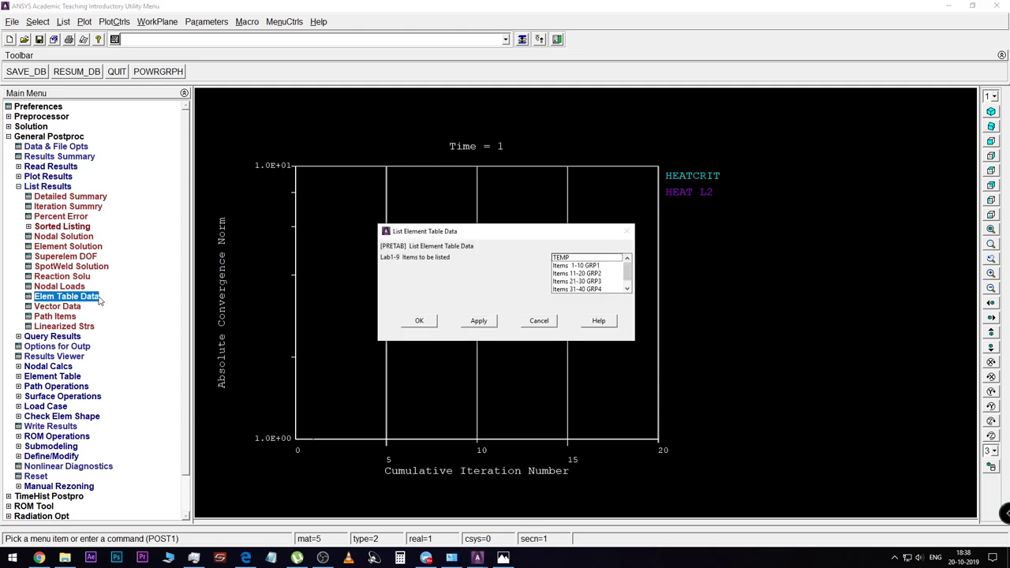
left_click(568, 261)
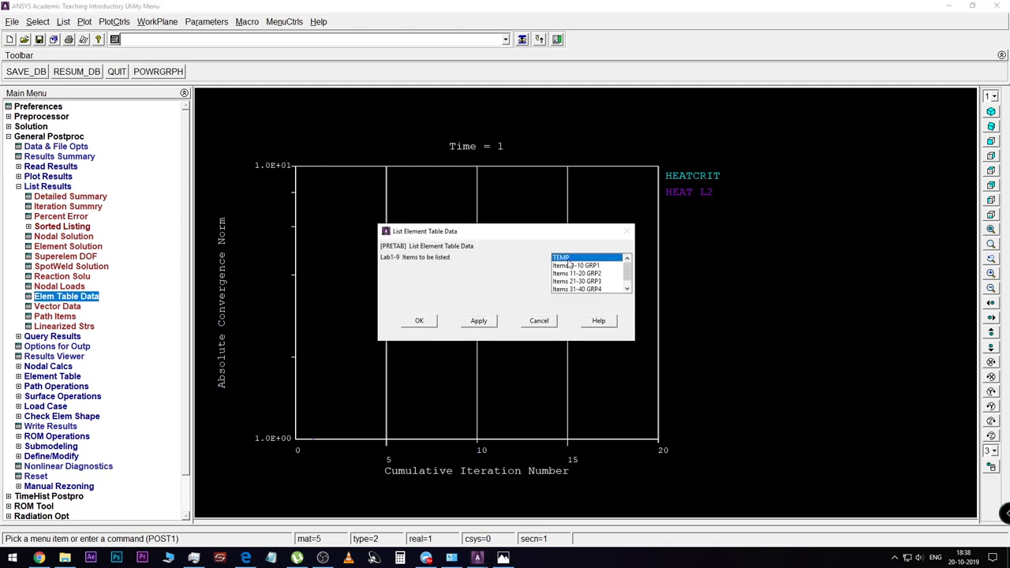
left_click(422, 319)
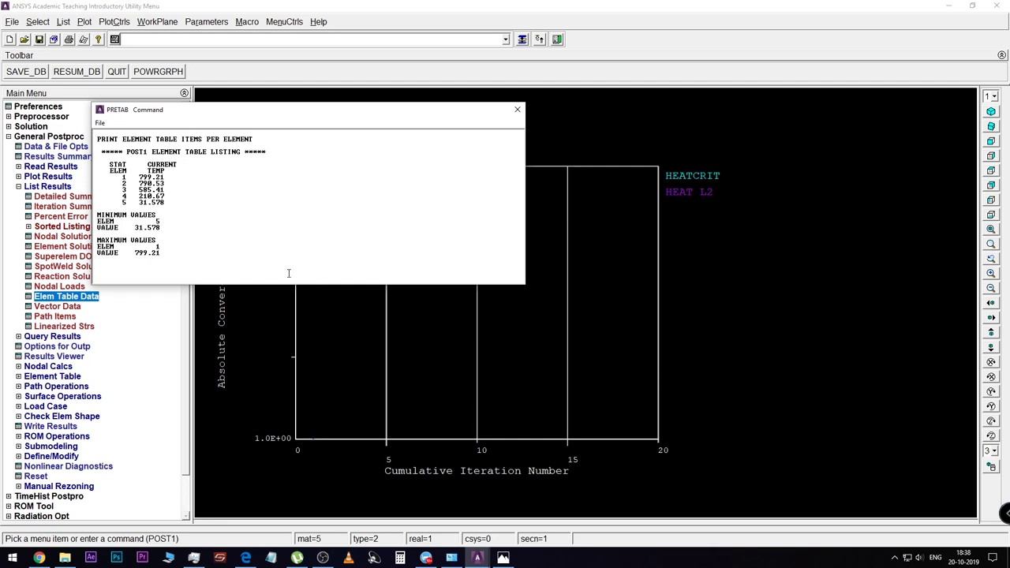
left_click(516, 109)
Plot the nodal temperature contour from the DOF solution results.
left_click(27, 185)
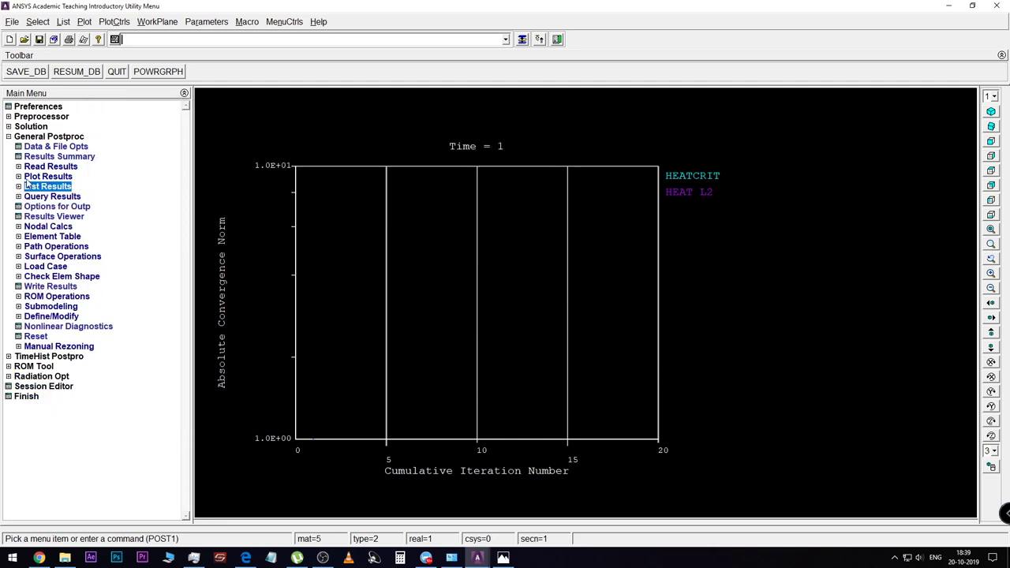
left_click(33, 177)
left_click(71, 188)
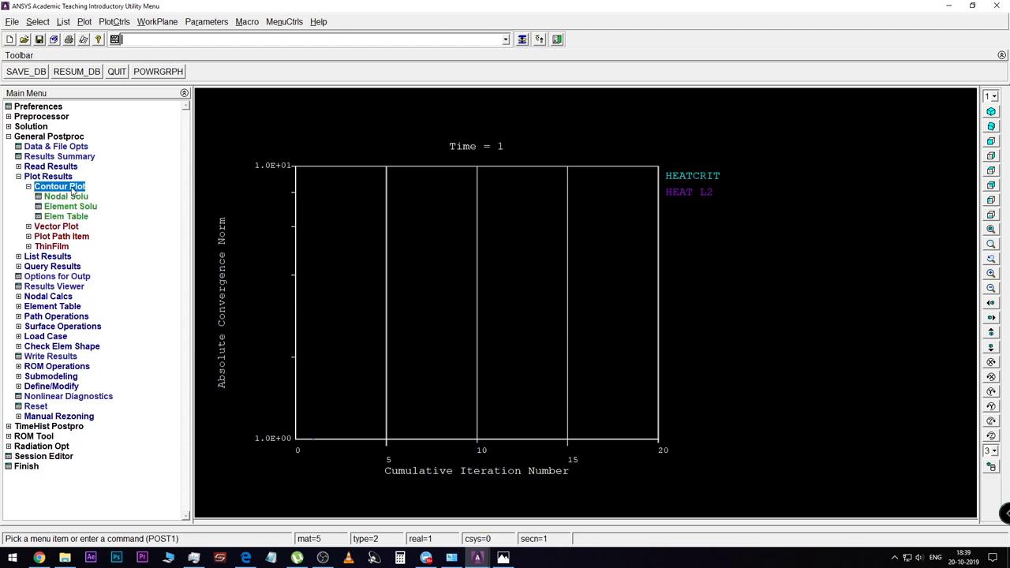
left_click(68, 196)
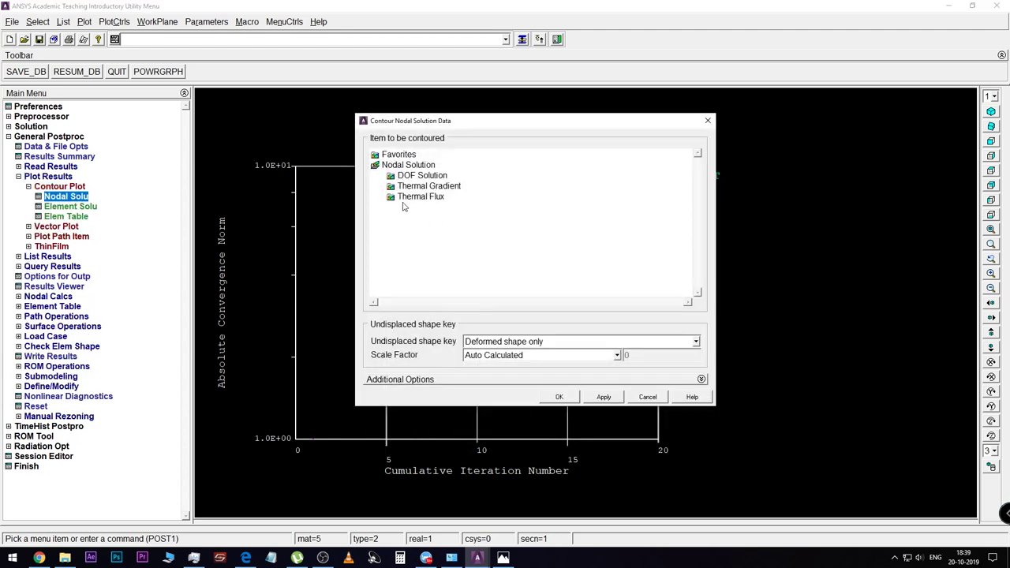
double_click(432, 175)
left_click(461, 186)
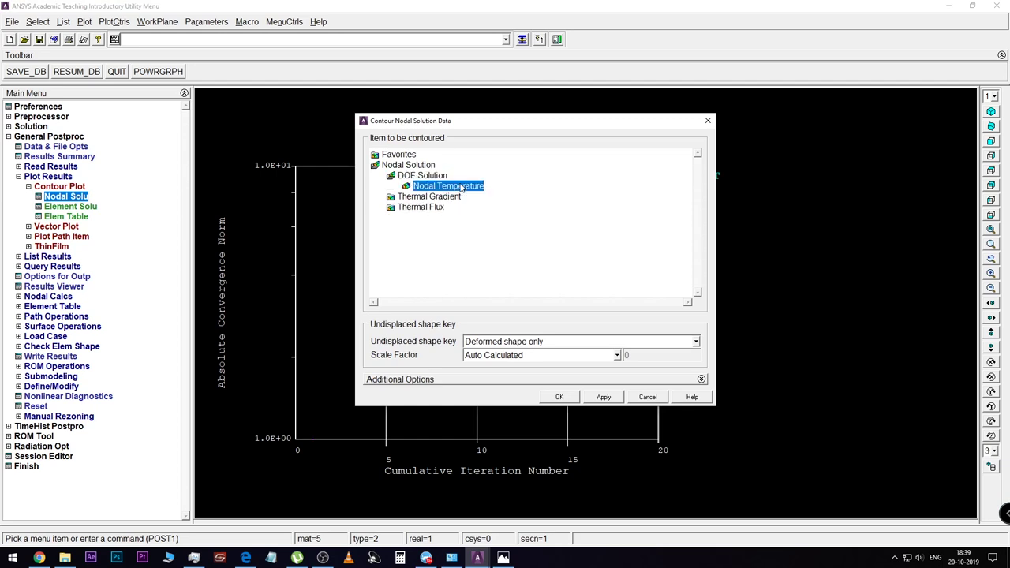
left_click(557, 397)
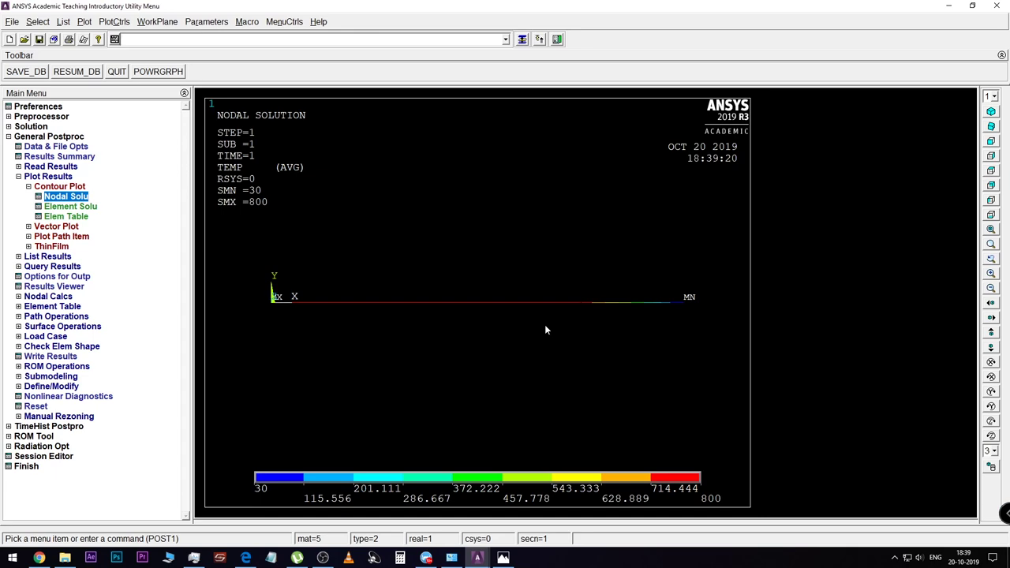
Turn on ESHAPE to draw the wall as a 3D block and switch to isometric view.
left_click(111, 21)
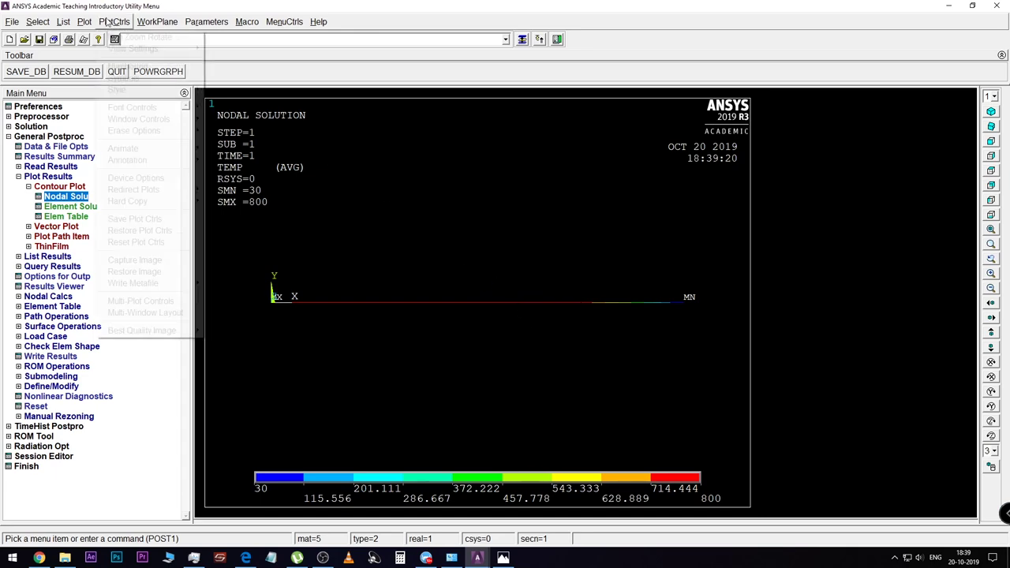
mouse_move(119, 89)
left_click(252, 101)
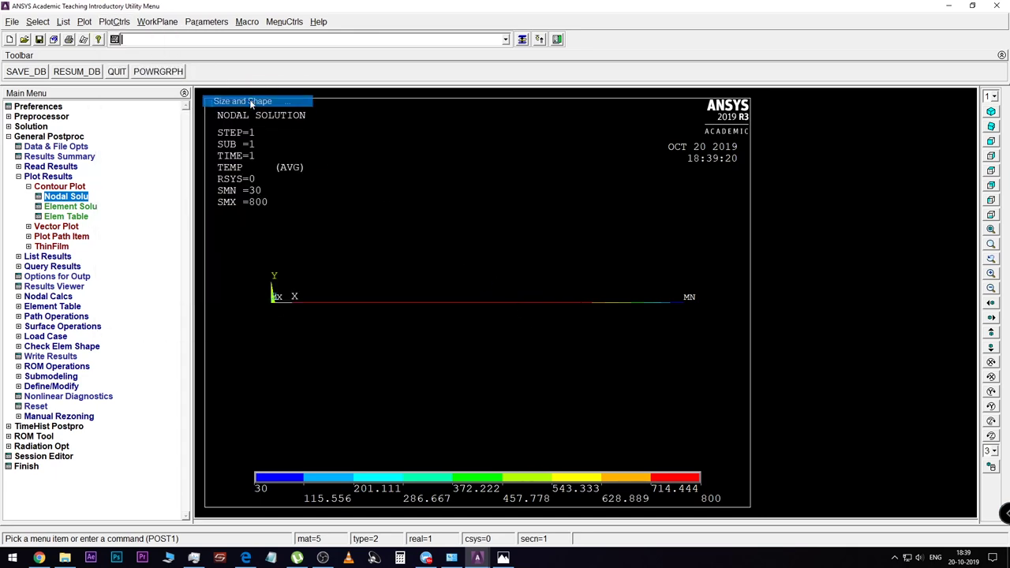
left_click(549, 172)
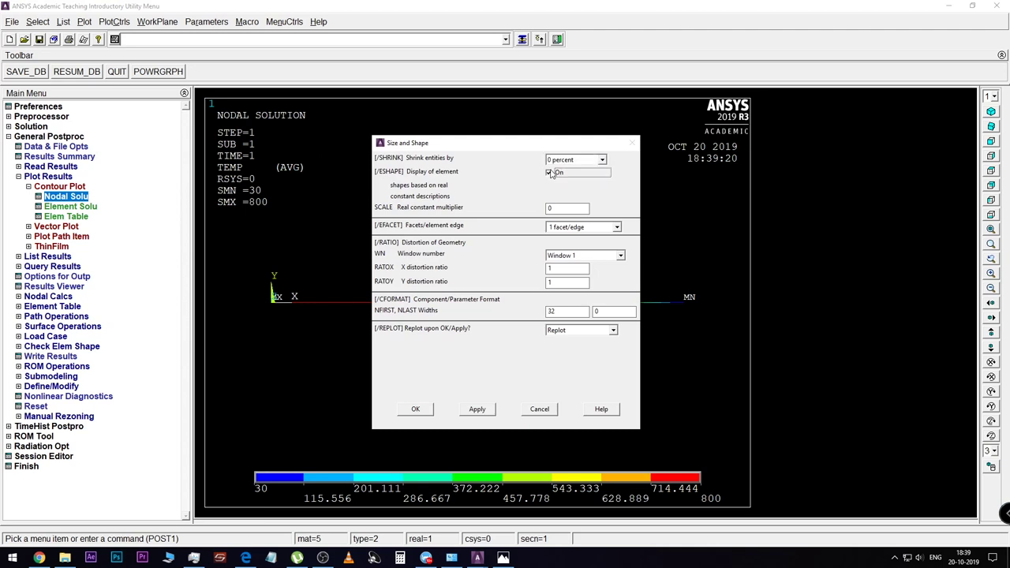
left_click(416, 410)
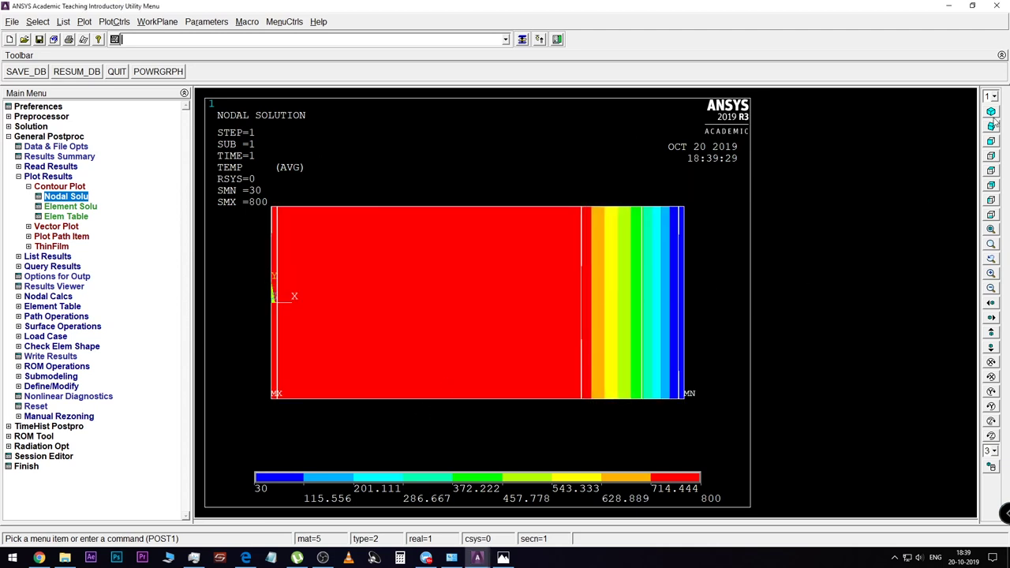
left_click(990, 112)
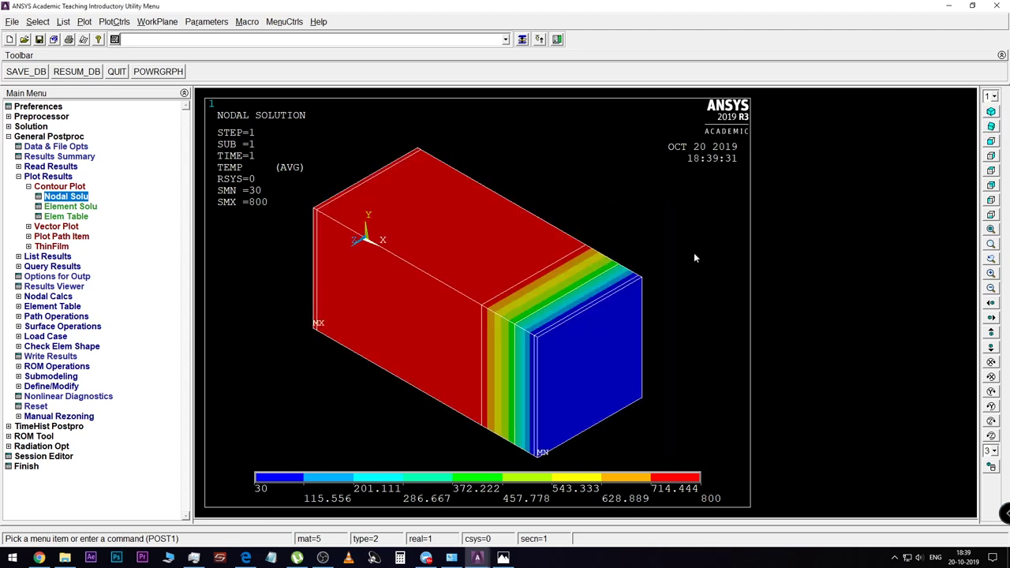